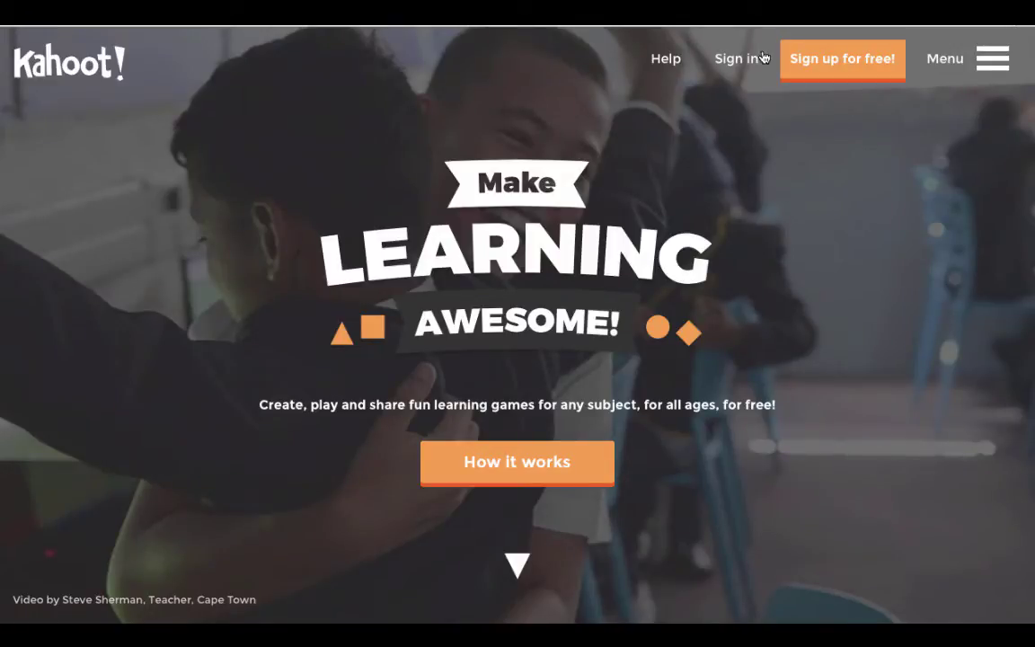
- Sign in to the Kahoot! account to reach the Create new Kahoot! dashboard
left_click(737, 58)
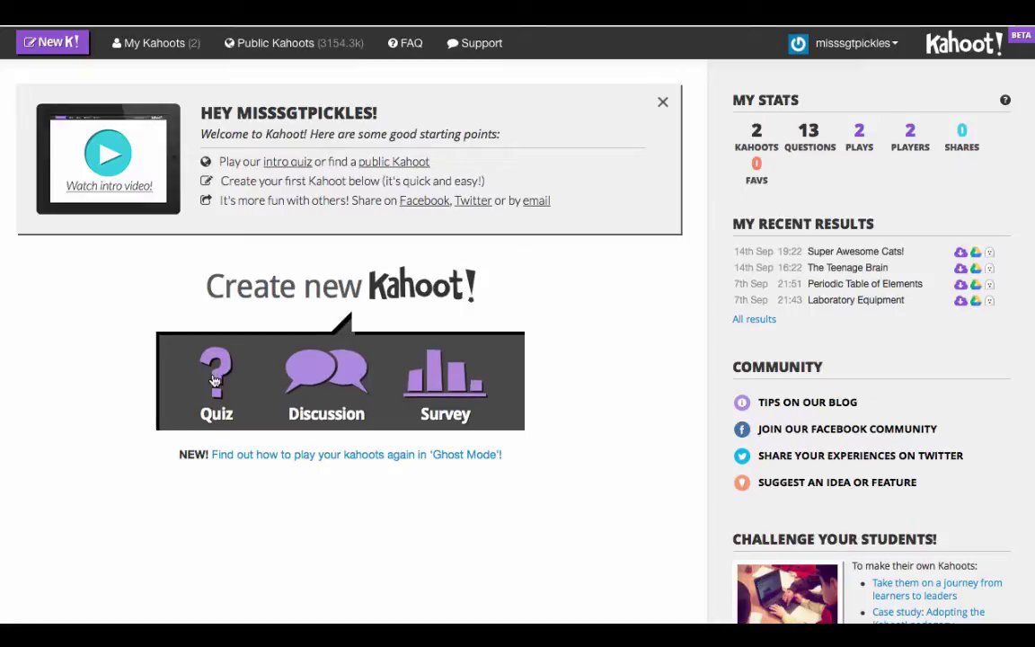
- Create a new quiz titled 'Super Awesome Cats!' and open its first question
left_click(214, 381)
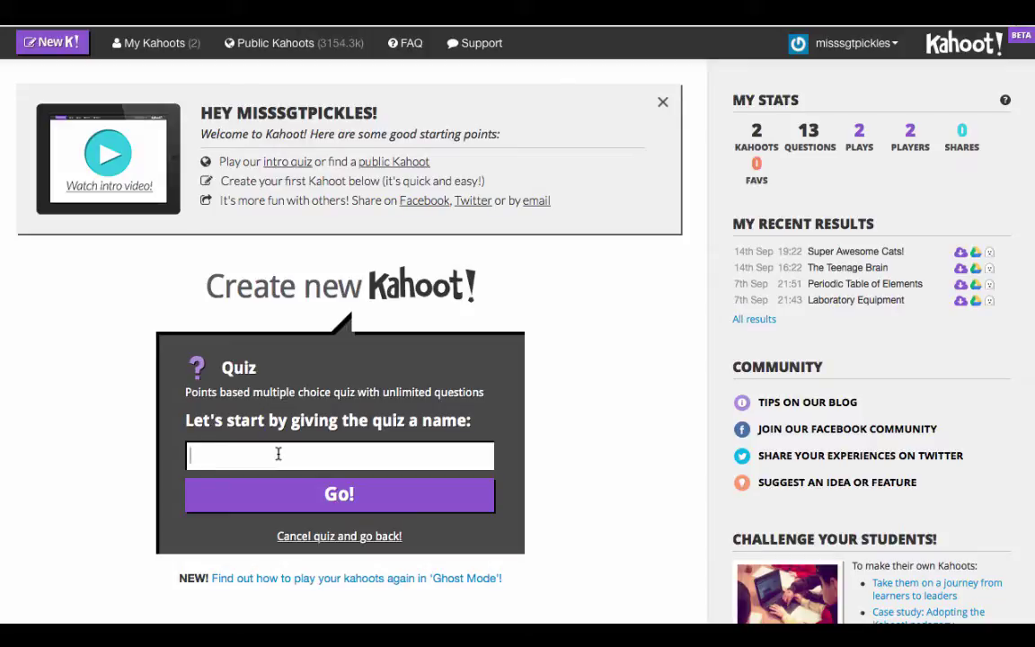
type("Super Awesome Cats!")
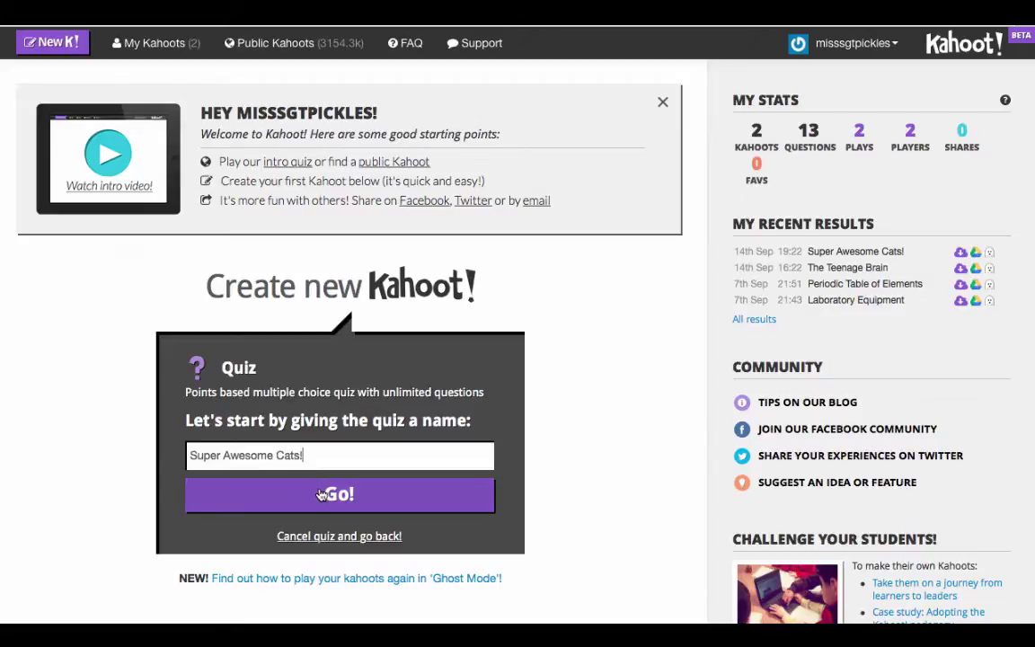
left_click(320, 494)
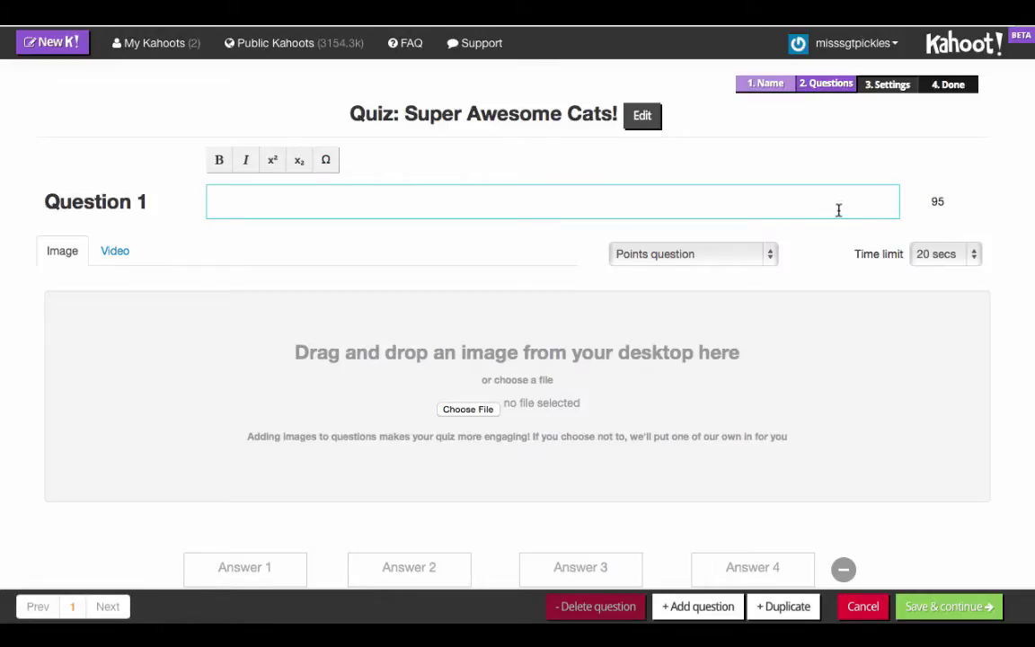
- Enter 'Who is this furry feline?' as question 1 and keep the Image media option
type("Who is this furry feli")
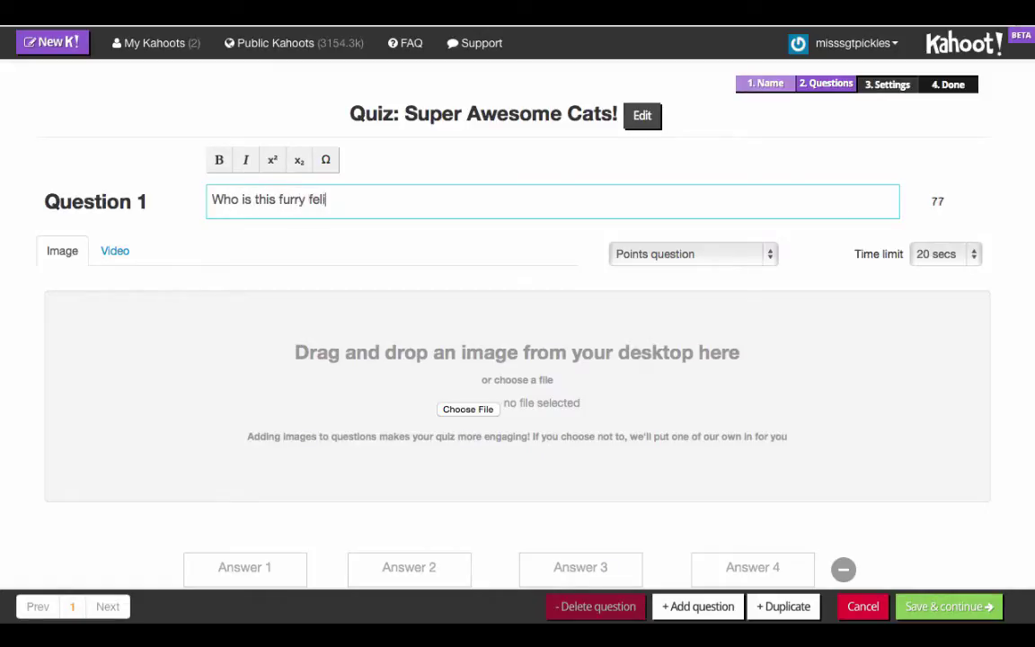
type("ne?")
left_click(111, 254)
left_click(55, 256)
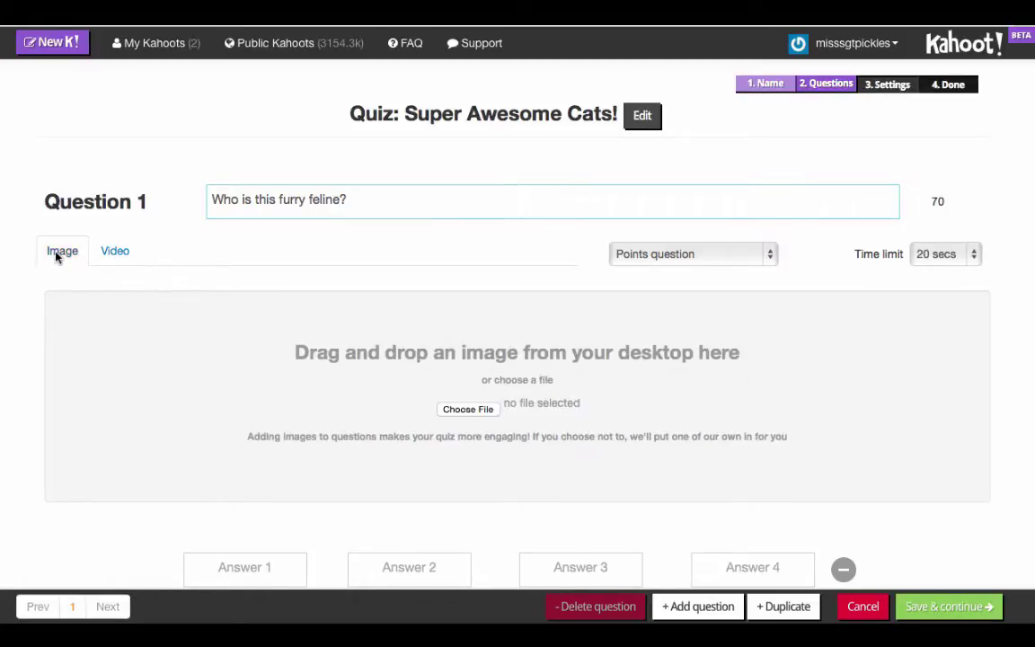
- Keep question 1 awarding standard points and bring up the image file chooser
left_click(733, 261)
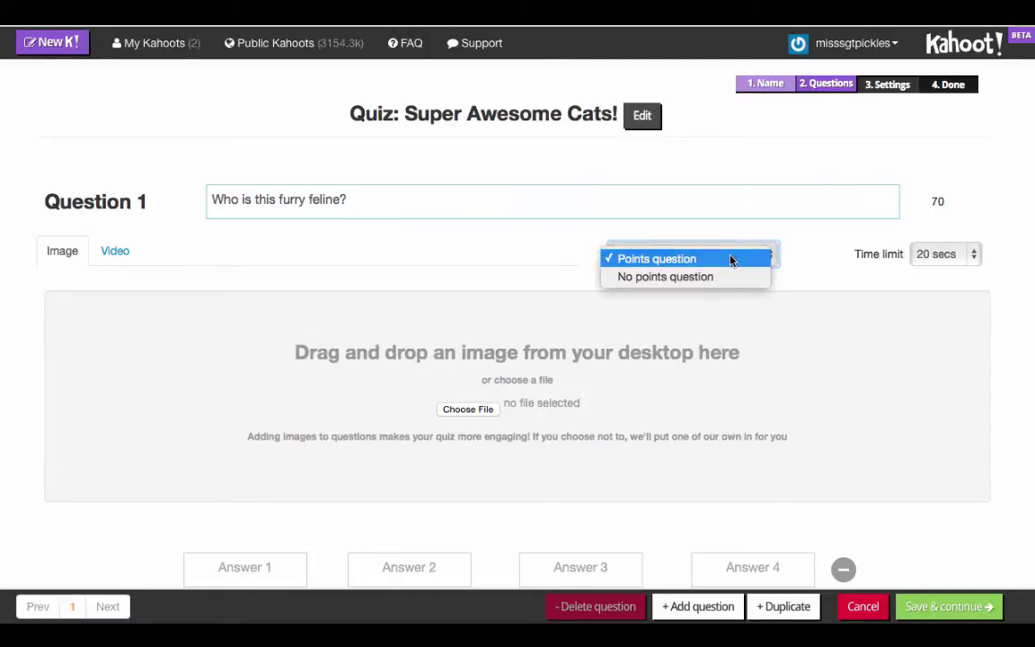
left_click(809, 260)
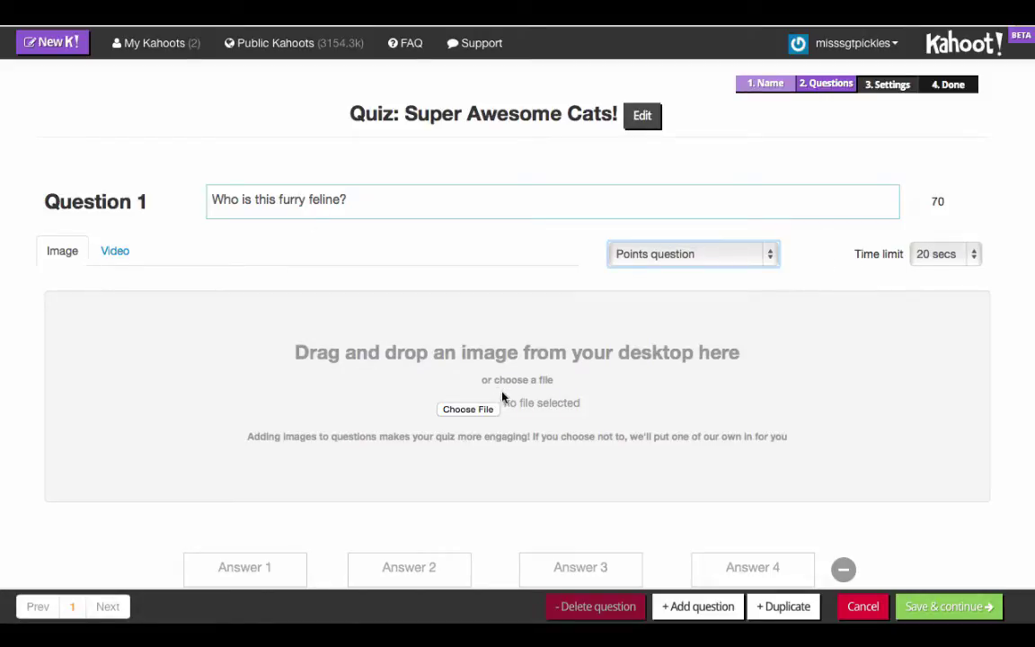
left_click(468, 410)
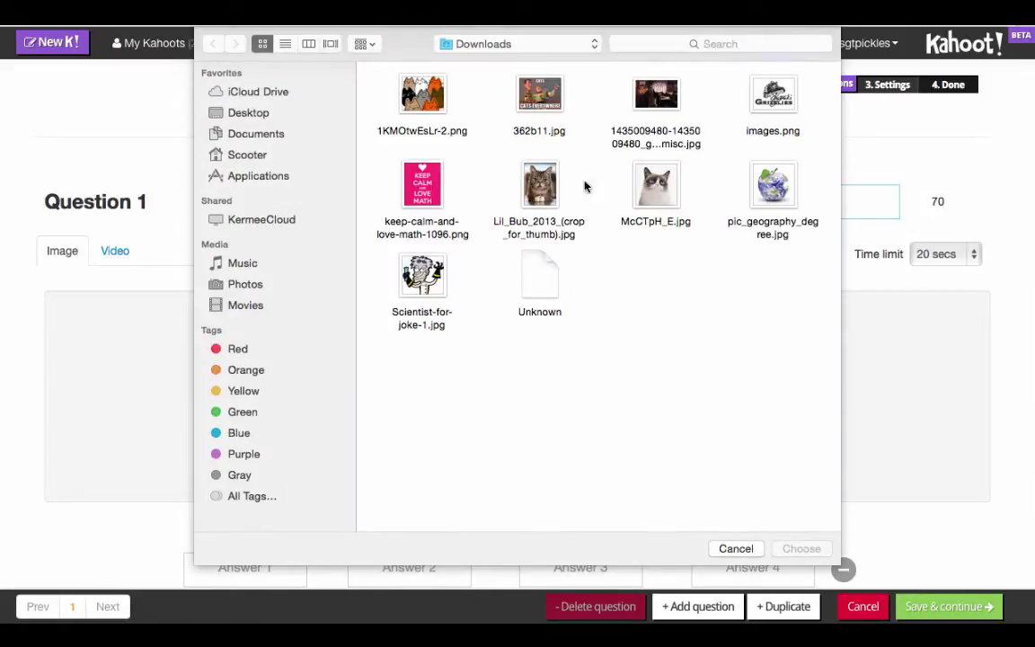
- Upload McCTpH_E.jpg from Downloads as question 1's grumpy cat picture
left_click(656, 189)
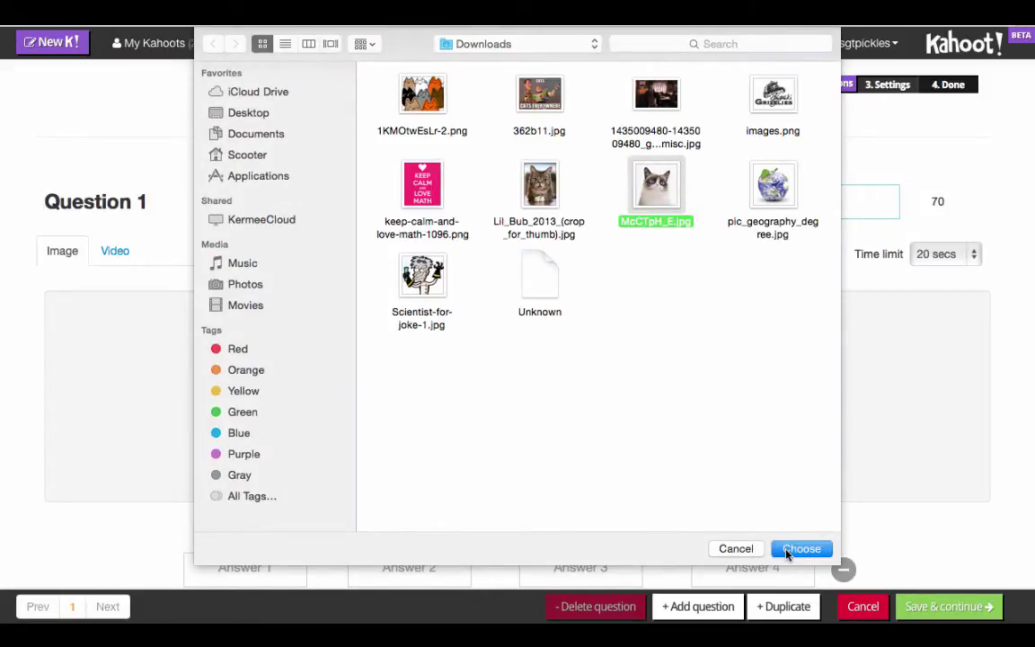
left_click(801, 549)
scroll(333, 447, "down", 2)
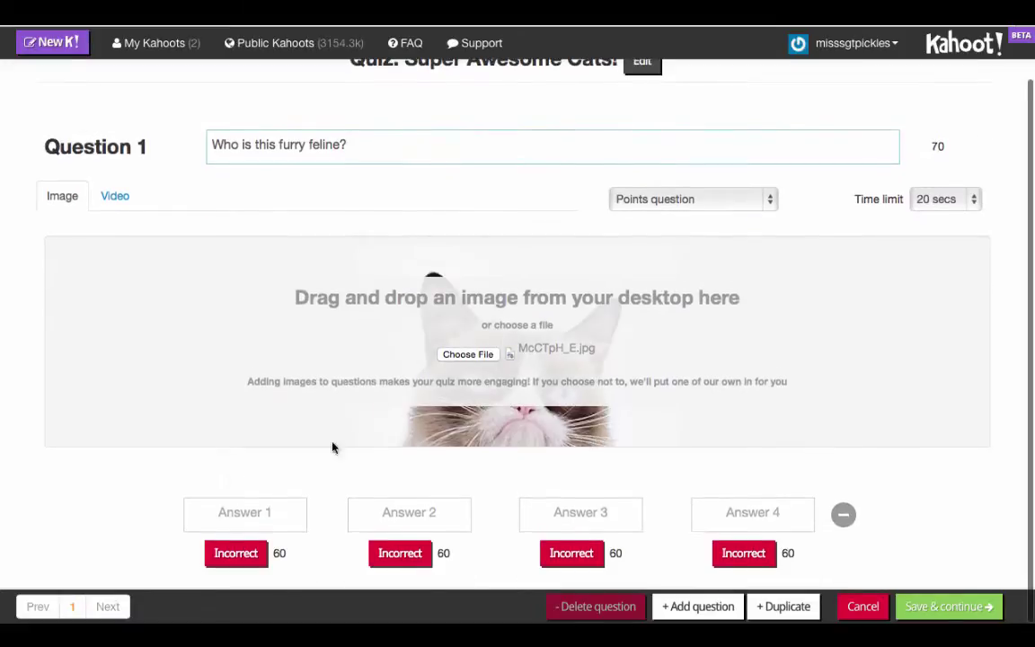
left_click(238, 517)
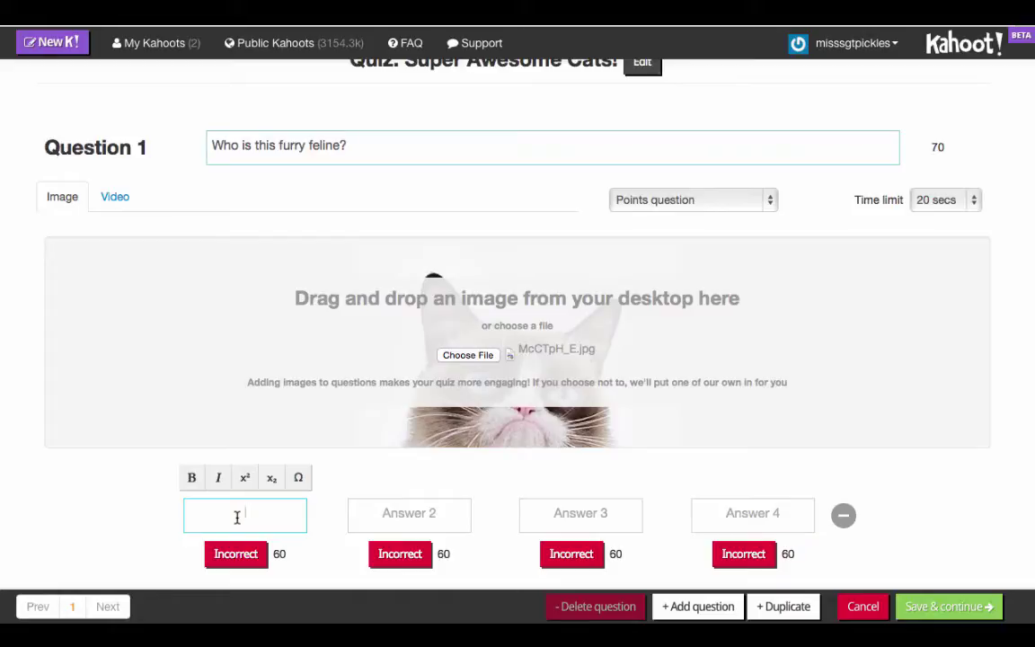
- Fill question 1's answers with Grumpy Cat, Nyan Cat, Garfield and Lil Bub
type("Grumpy Ca")
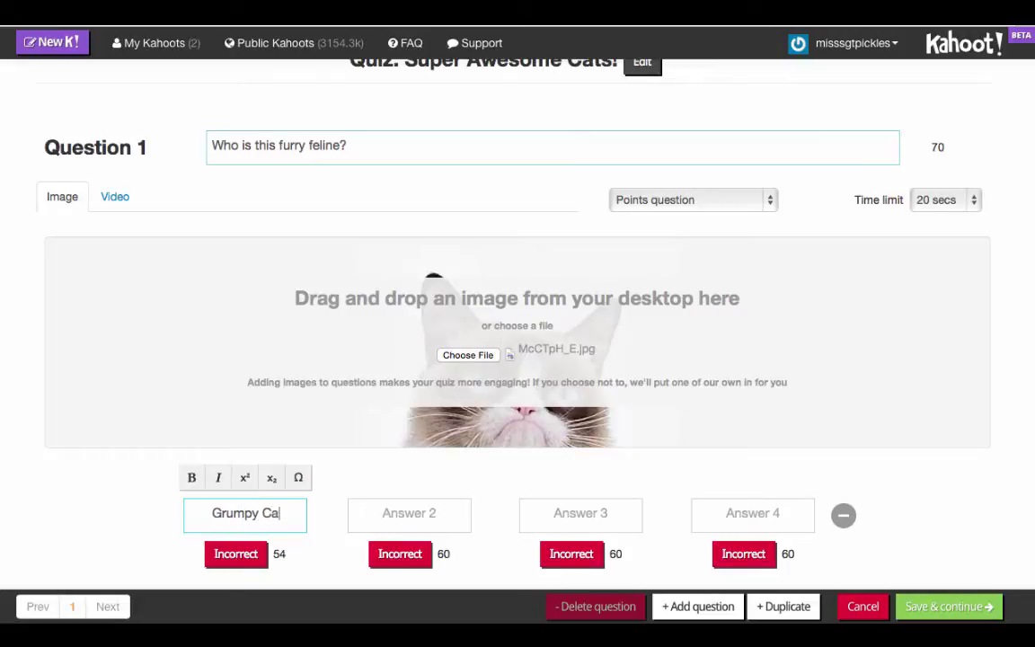
type("t")
key("Tab")
type("Nyan")
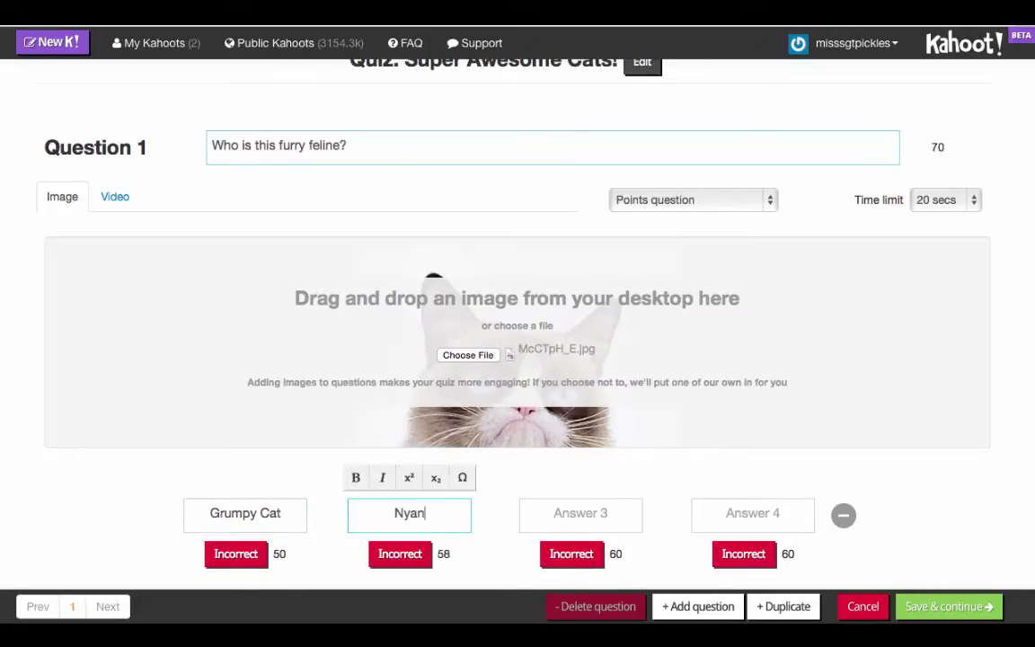
type(" Cat")
key("Tab")
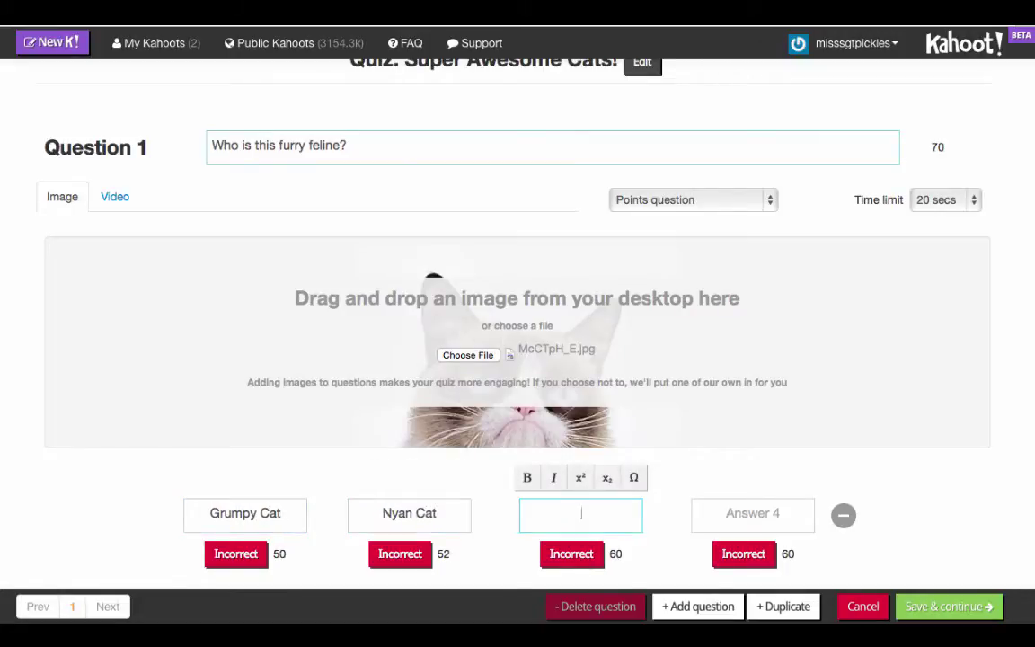
type("Garfield")
key("Tab")
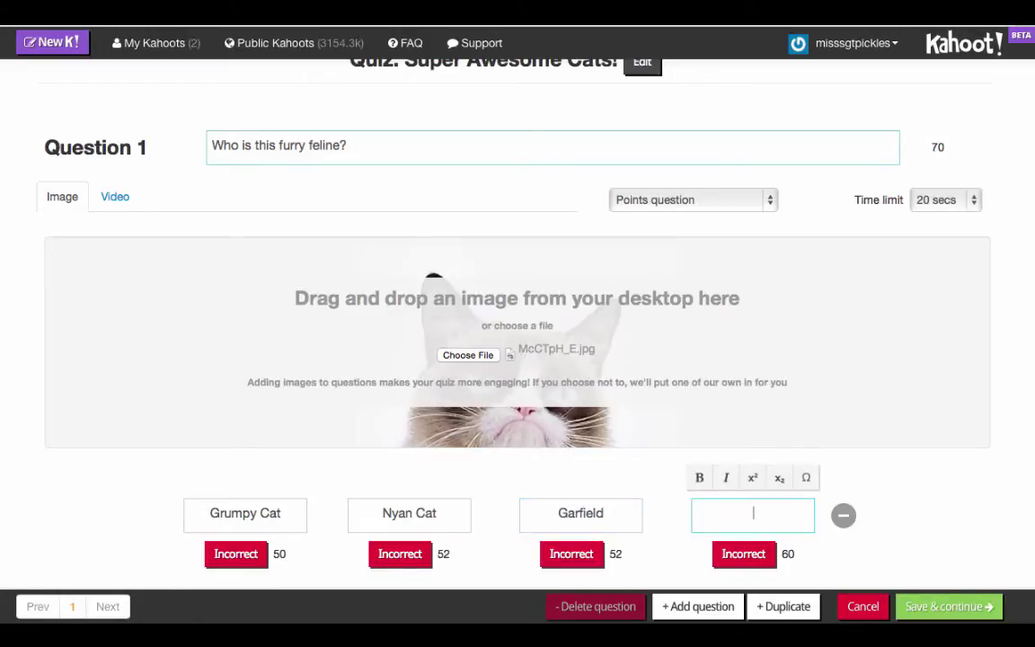
type("Lil Bub")
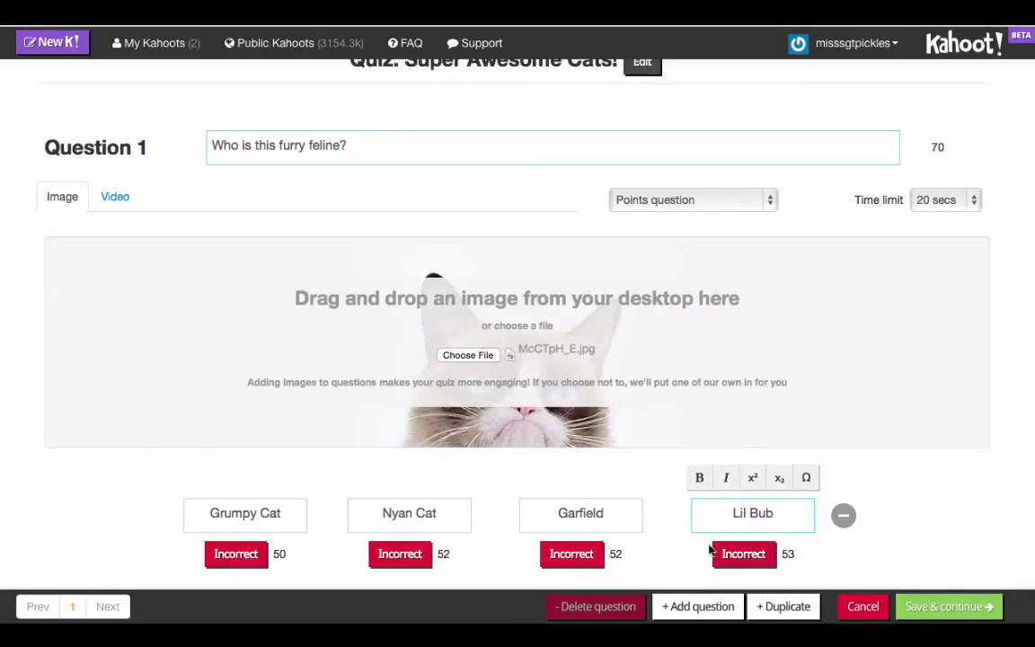
left_click(677, 609)
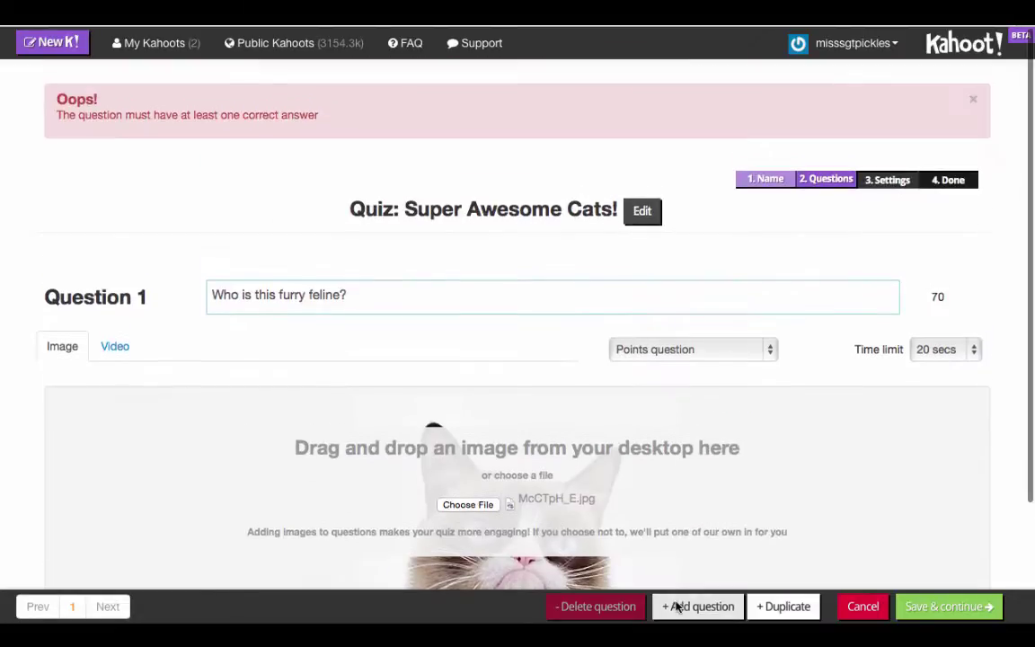
scroll(768, 477, "down", 2)
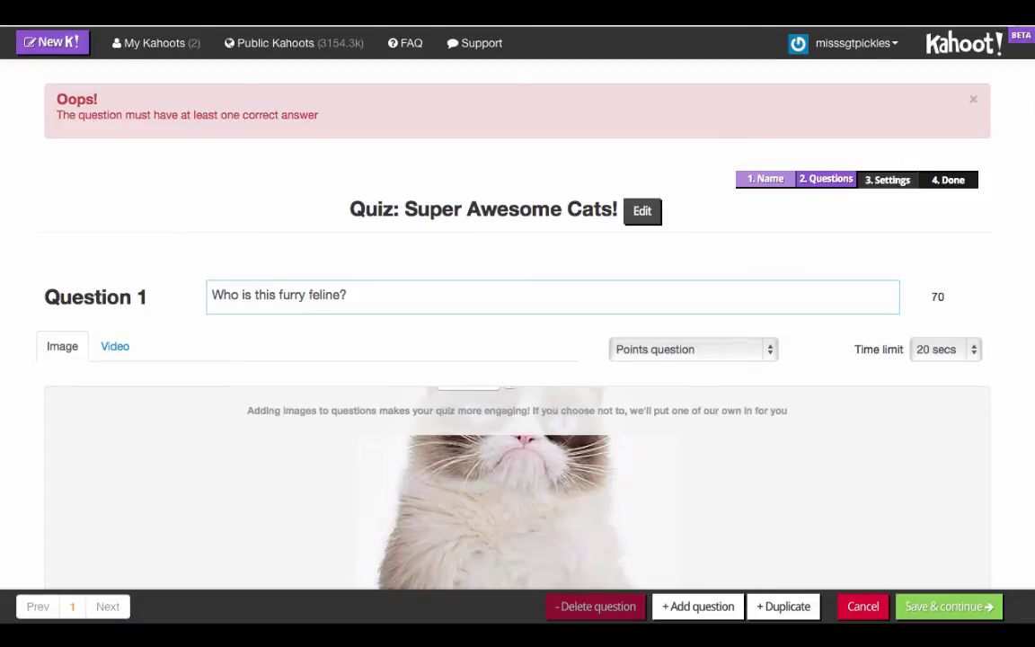
scroll(274, 172, "down", 3)
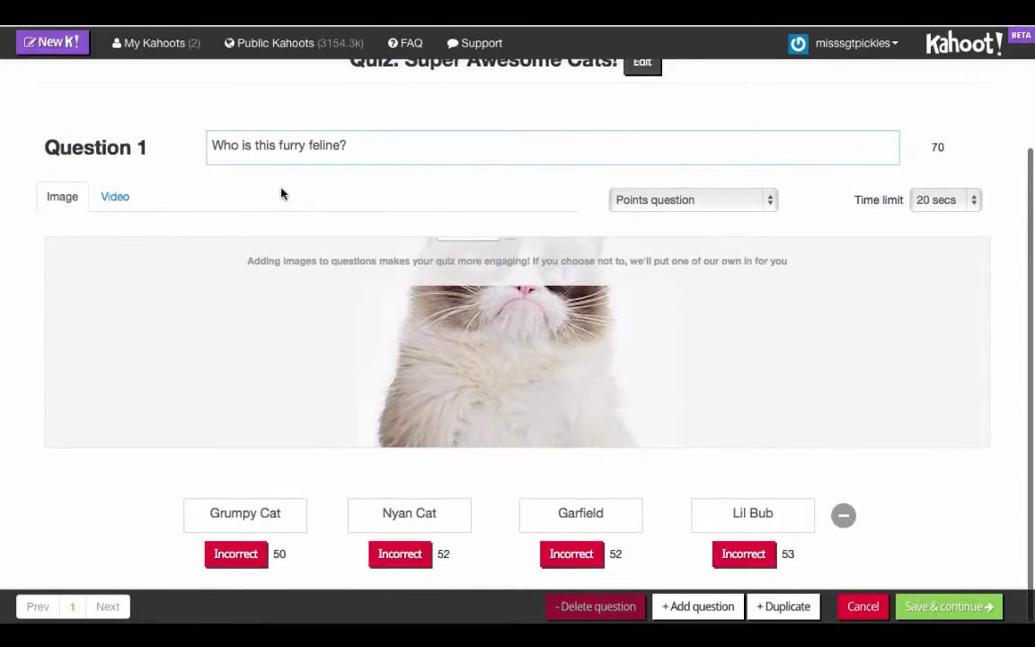
- Make Grumpy Cat the correct answer, keeping its text unchanged, and duplicate question 1
left_click(230, 559)
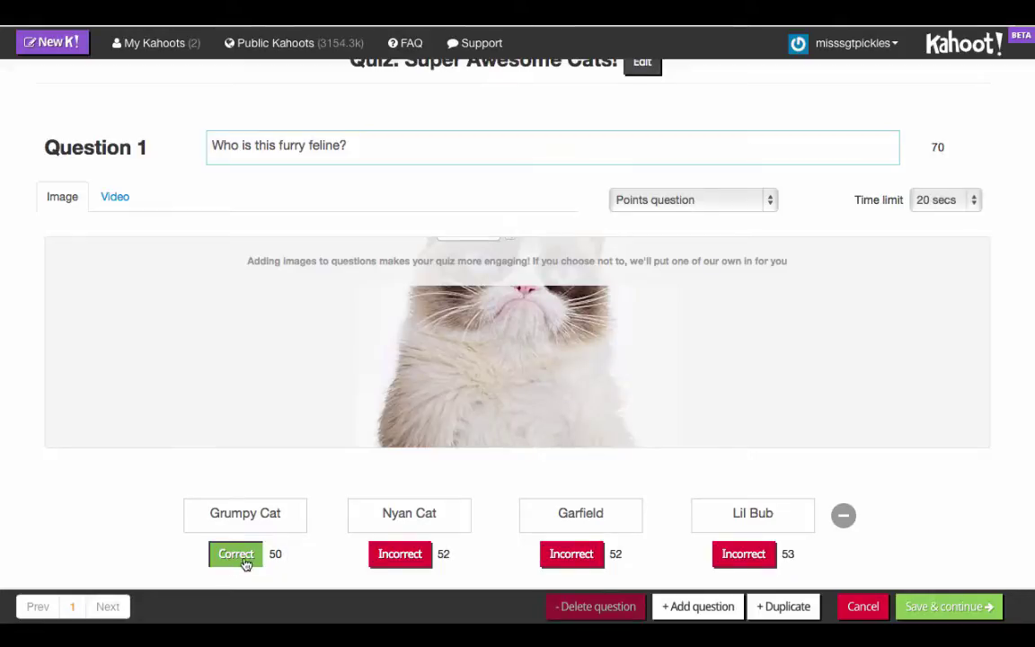
left_click(288, 523)
type("i")
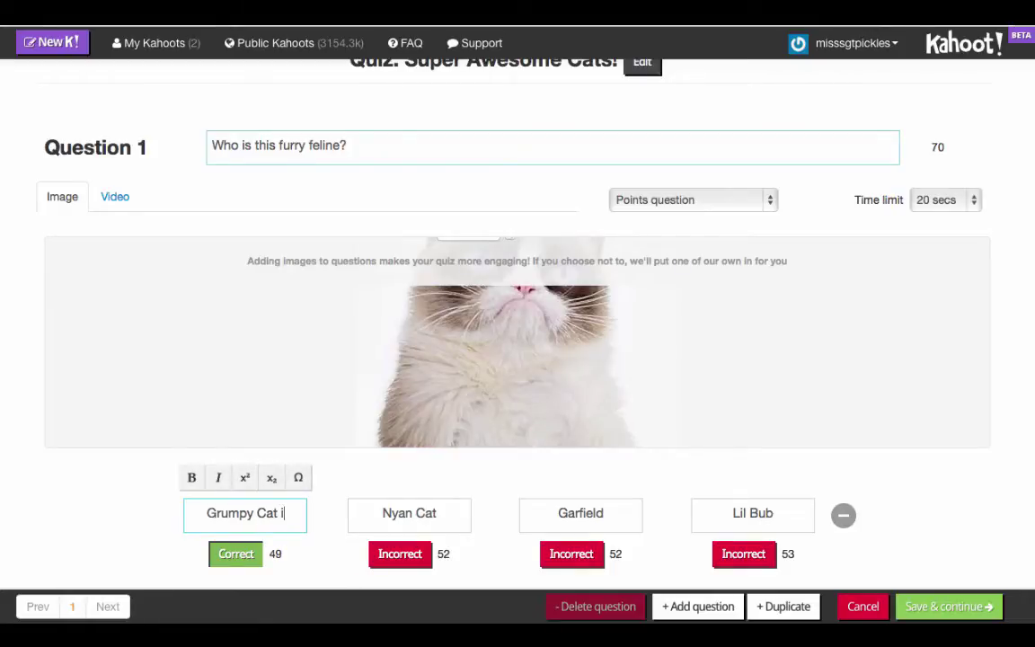
type("s the best k")
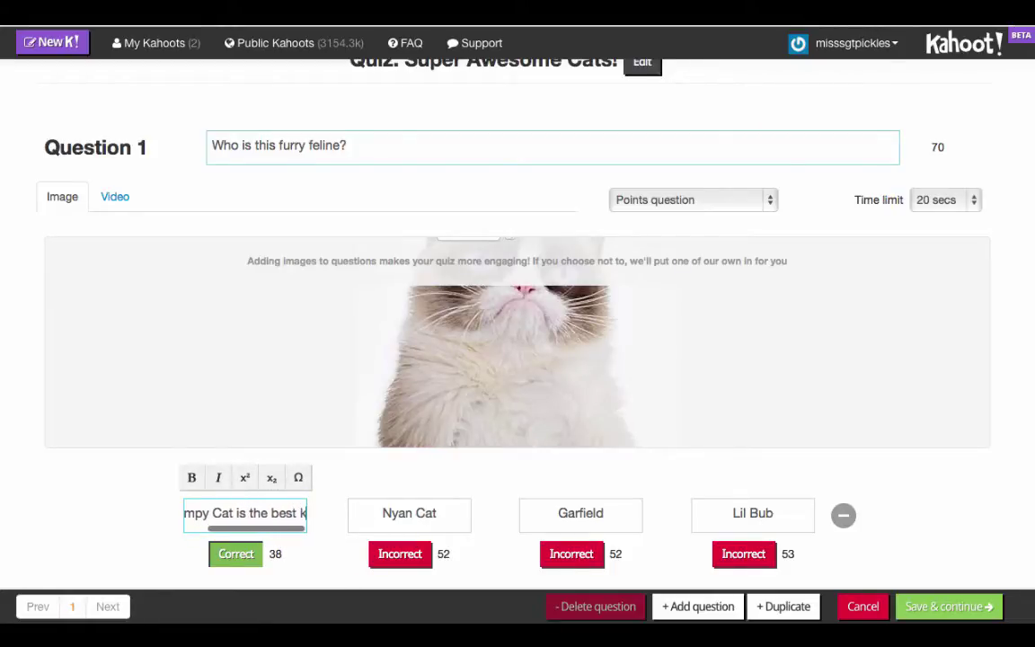
type("itty cat")
key("BackSpace")
key("BackSpace")
key("BackSpace")
key("BackSpace")
key("BackSpace")
key("BackSpace")
key("BackSpace")
key("BackSpace")
key("BackSpace")
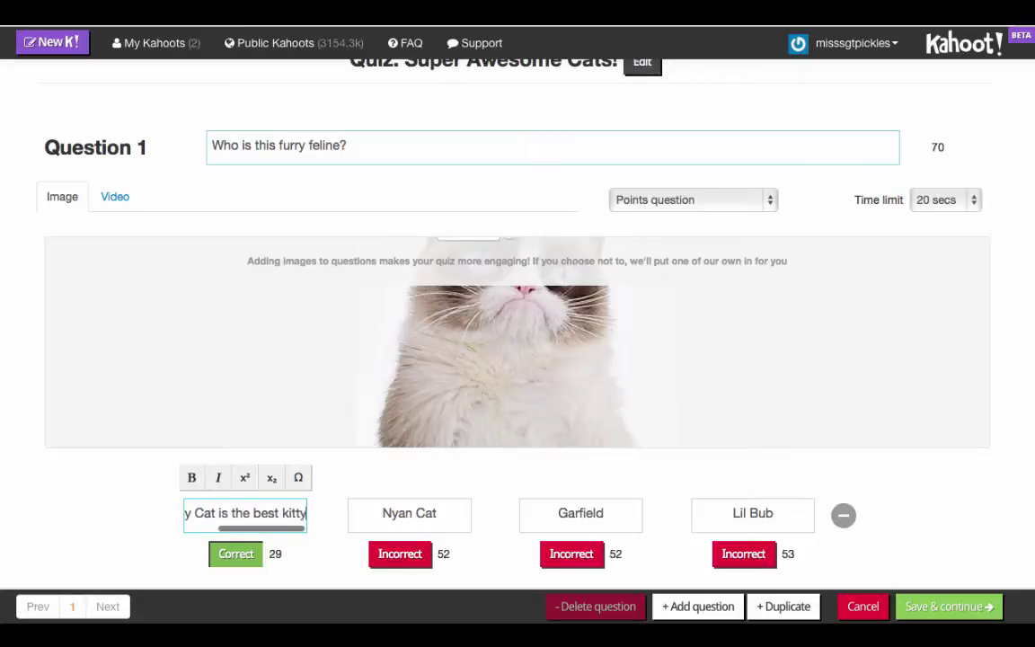
key("BackSpace")
key("BackSpace")
key("BackSpace")
key("BackSpace")
key("BackSpace")
key("BackSpace")
key("BackSpace")
key("BackSpace")
key("BackSpace")
key("BackSpace")
key("BackSpace")
key("BackSpace")
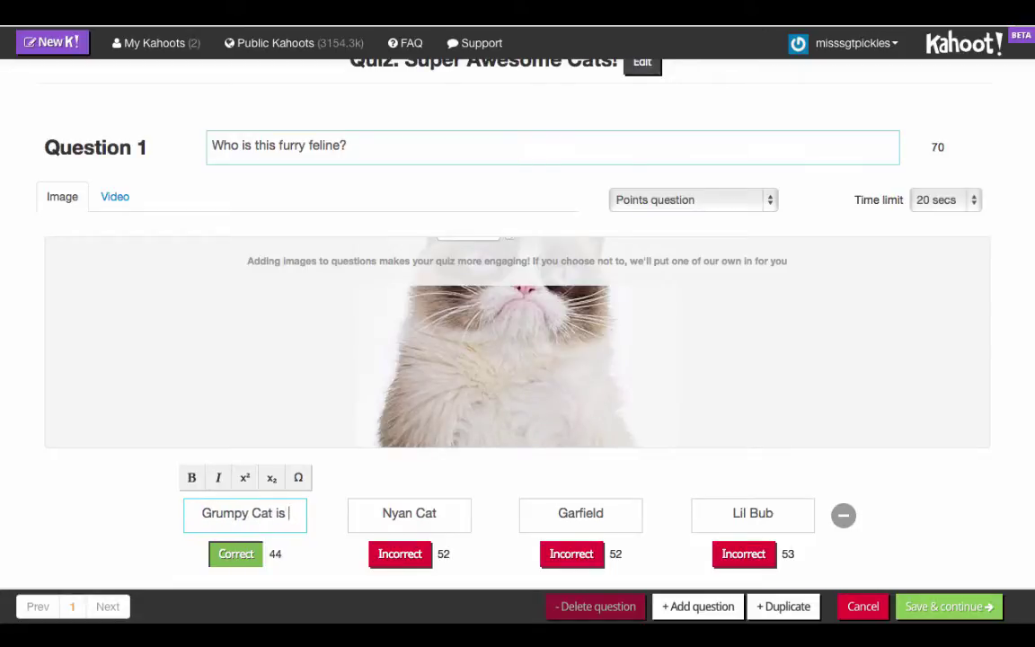
key("BackSpace")
key("BackSpace")
key("BackSpace")
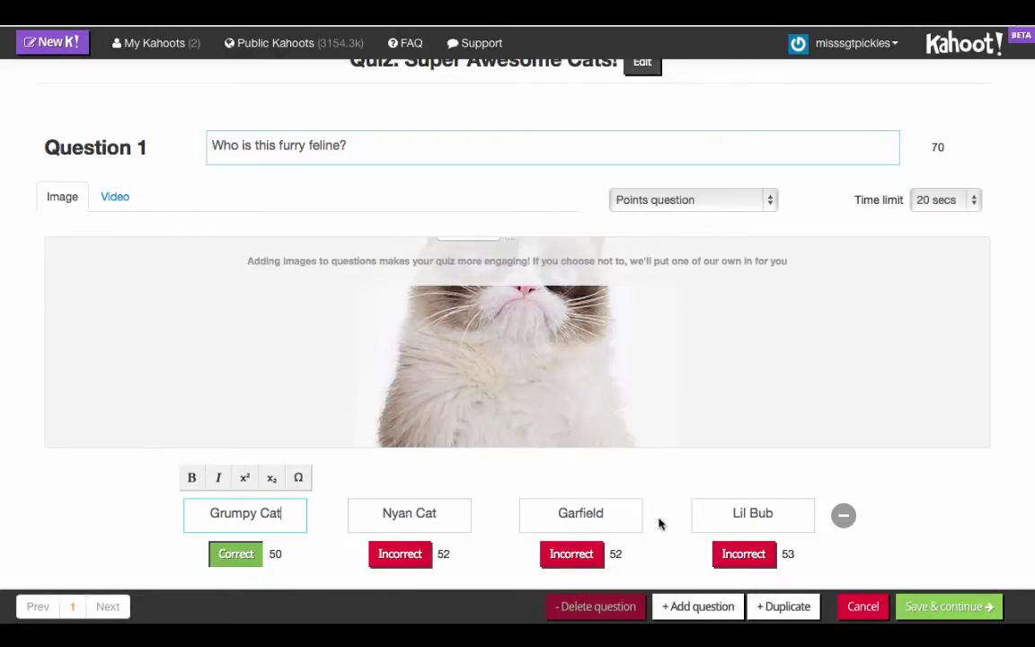
left_click(765, 608)
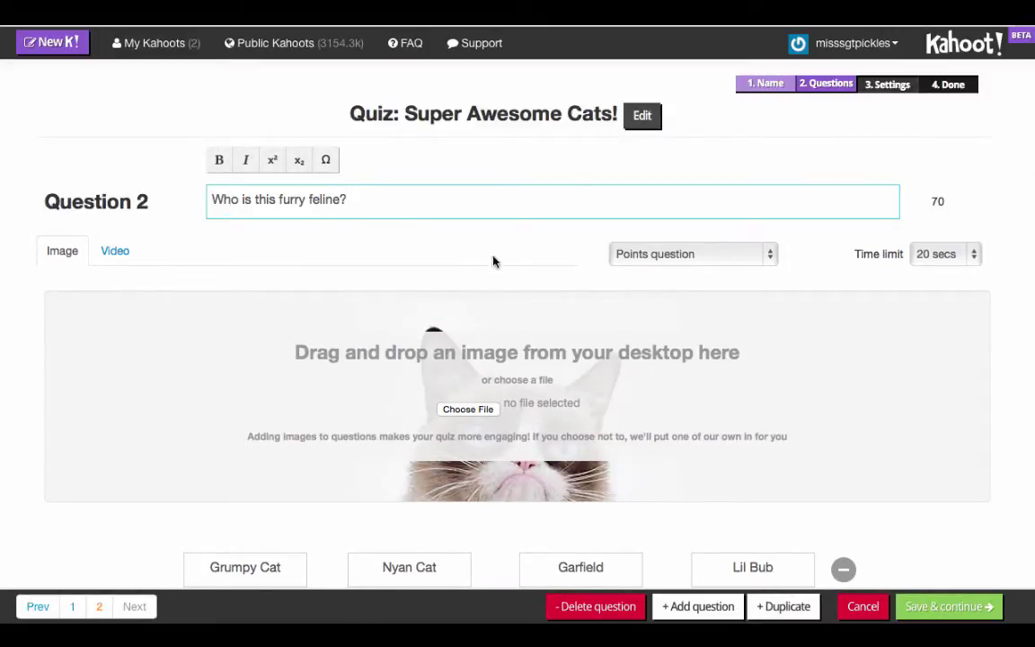
- Attach the Lil_Bub_2013 photo from Downloads to question 2
scroll(494, 263, "down", 1)
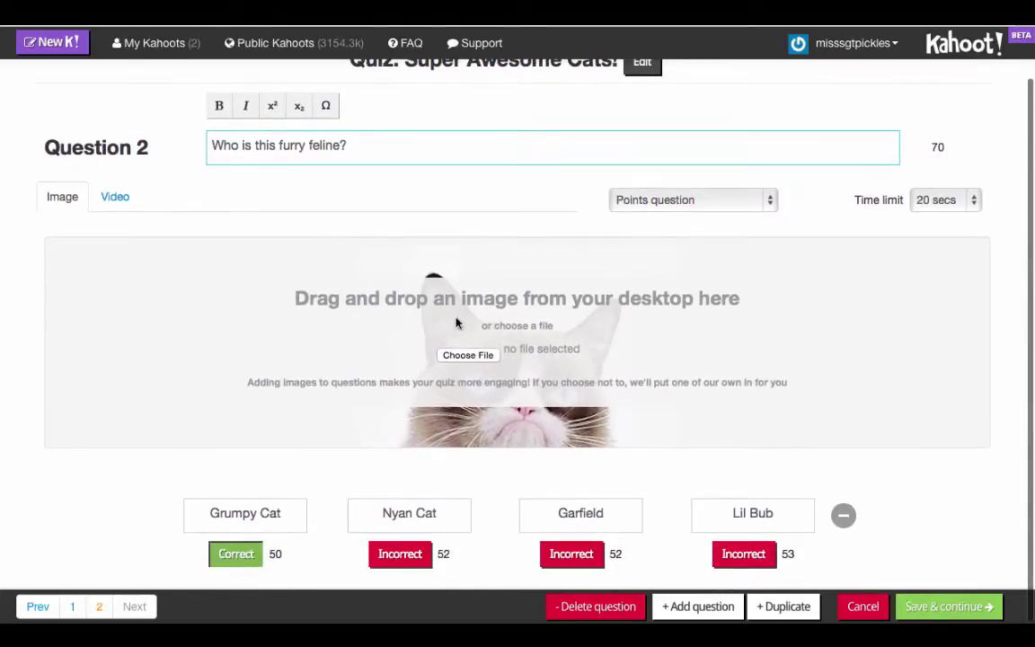
left_click(448, 354)
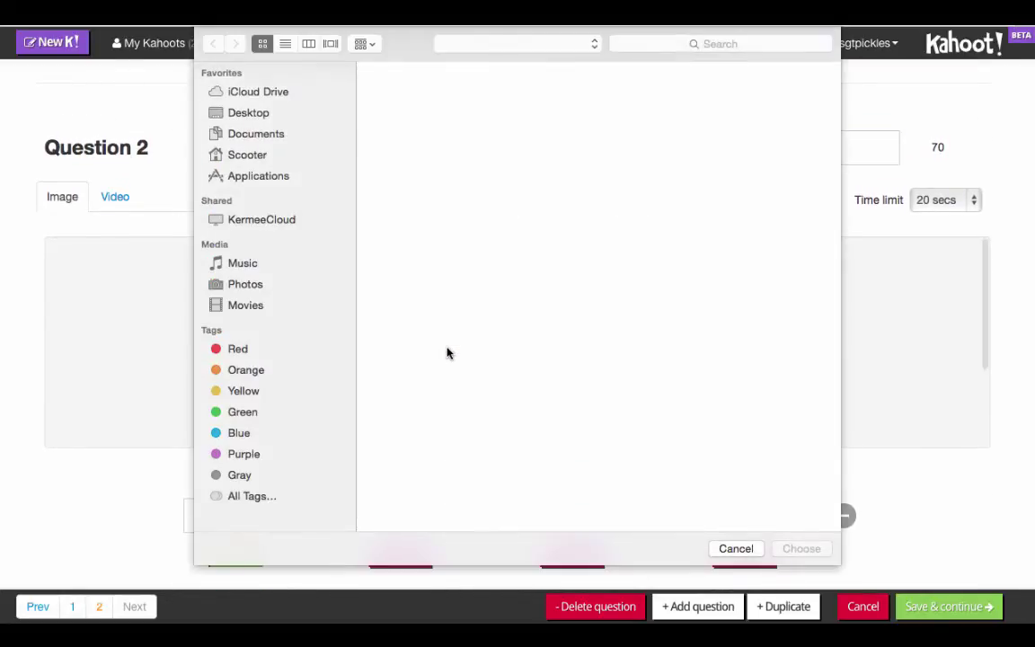
left_click(537, 184)
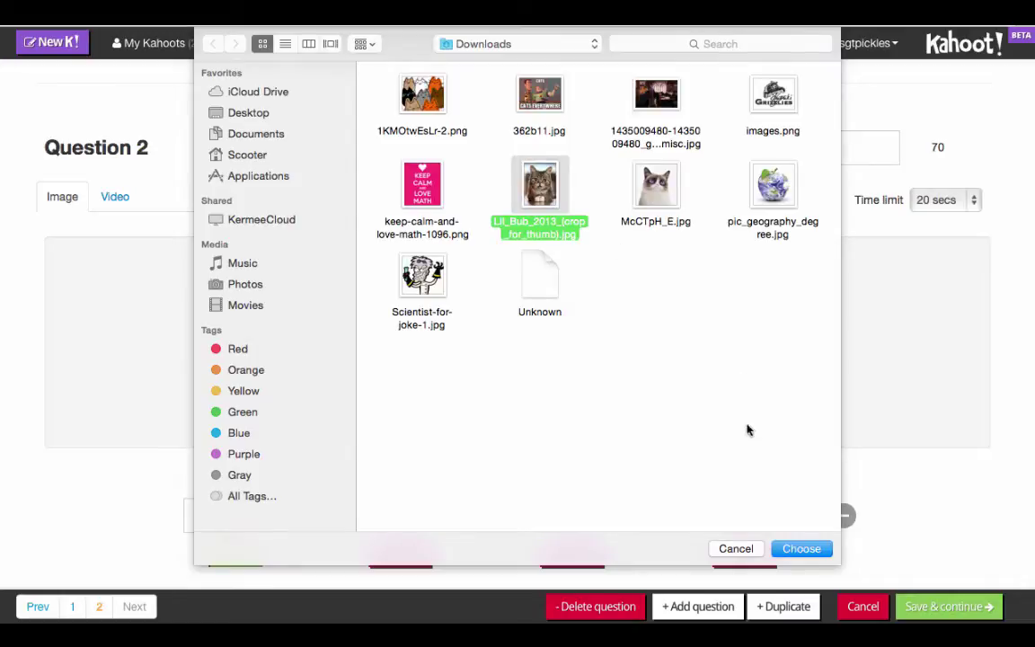
left_click(798, 548)
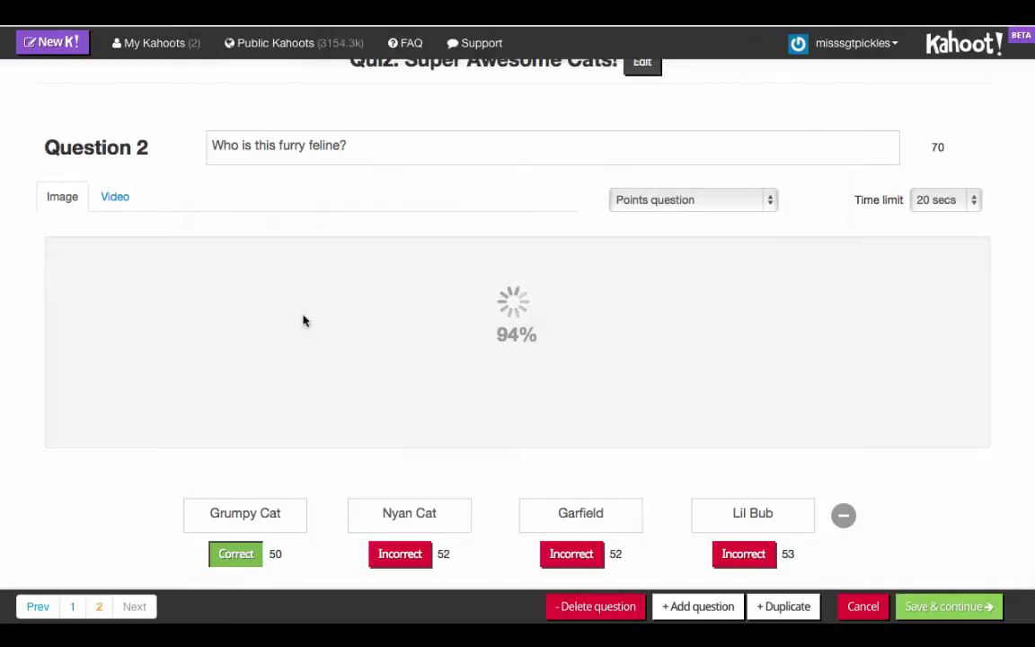
- Switch question 2's correct answer from Grumpy Cat to Lil Bub and add a blank question 3
left_click(240, 561)
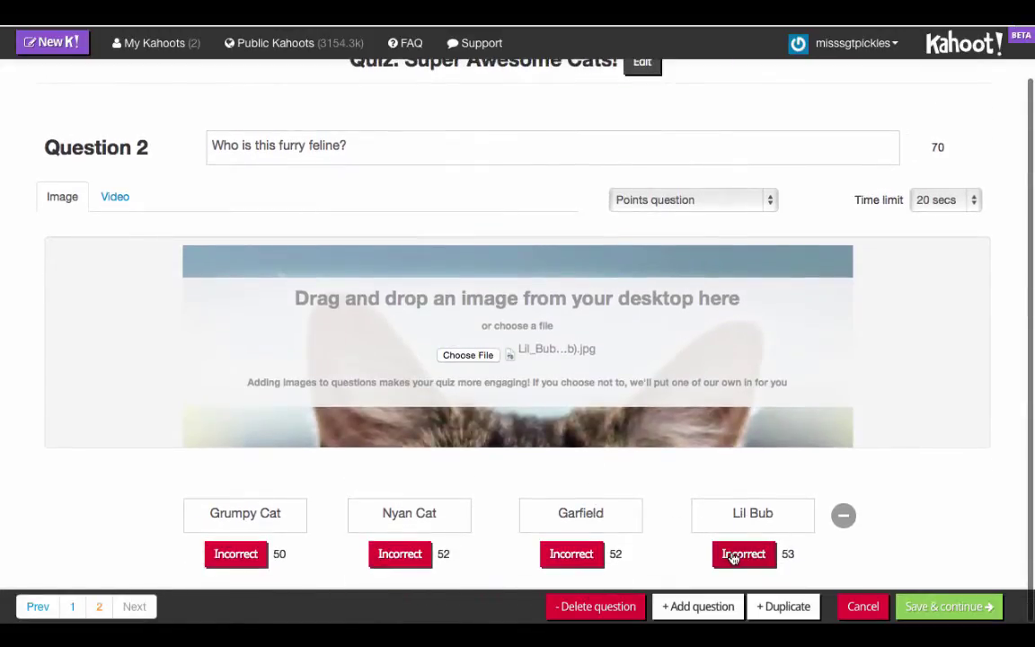
left_click(733, 557)
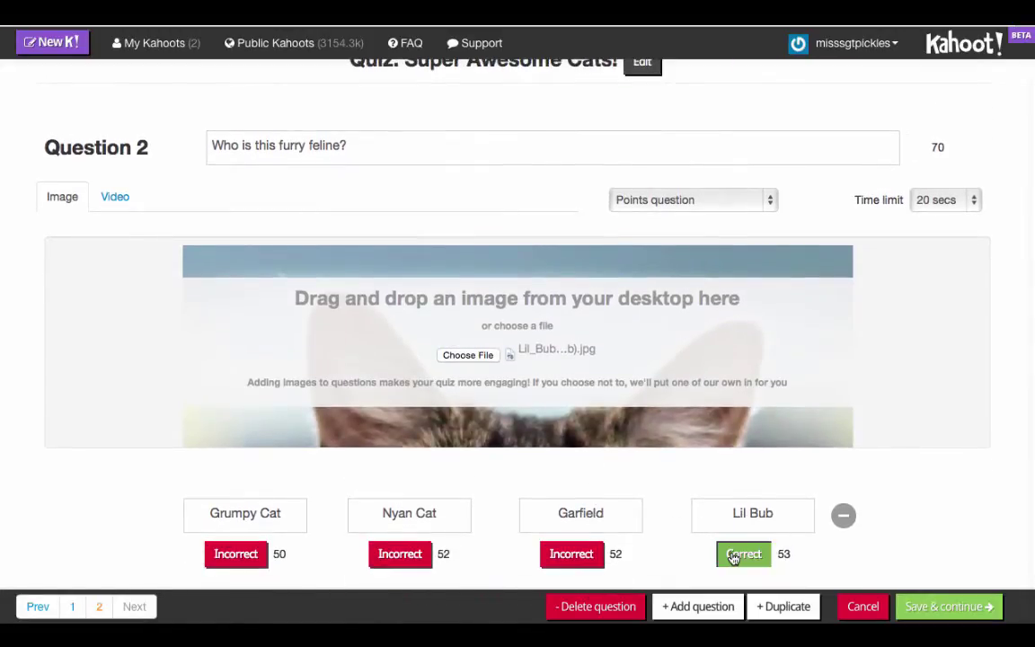
left_click(702, 606)
left_click(345, 191)
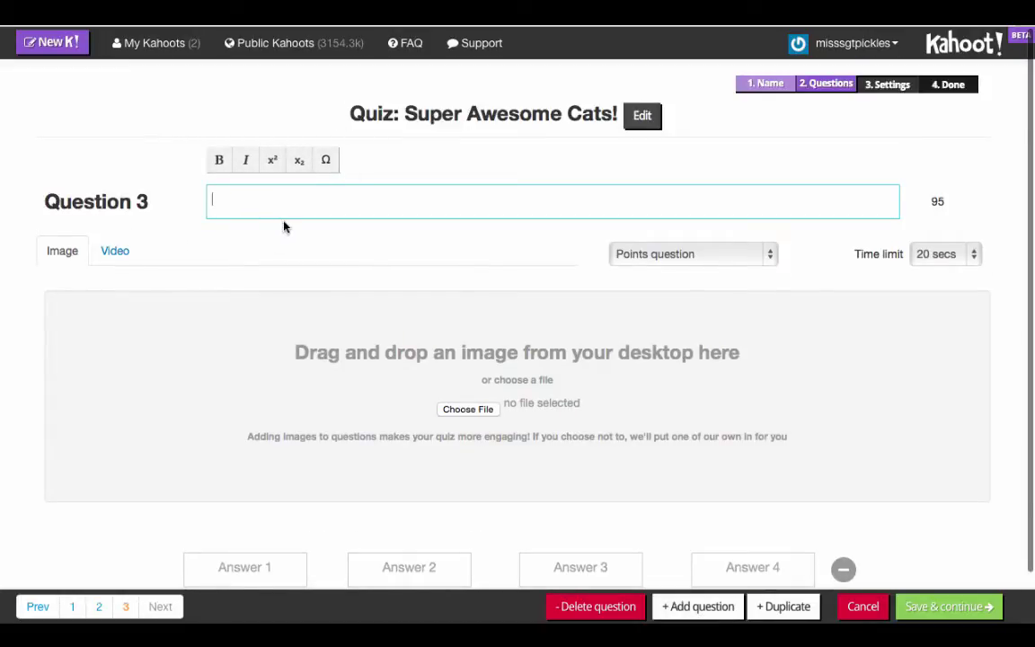
- Ask 'Who is this fantastic creature?' with a pasted YouTube clip starting at 4 seconds
type("Who is ")
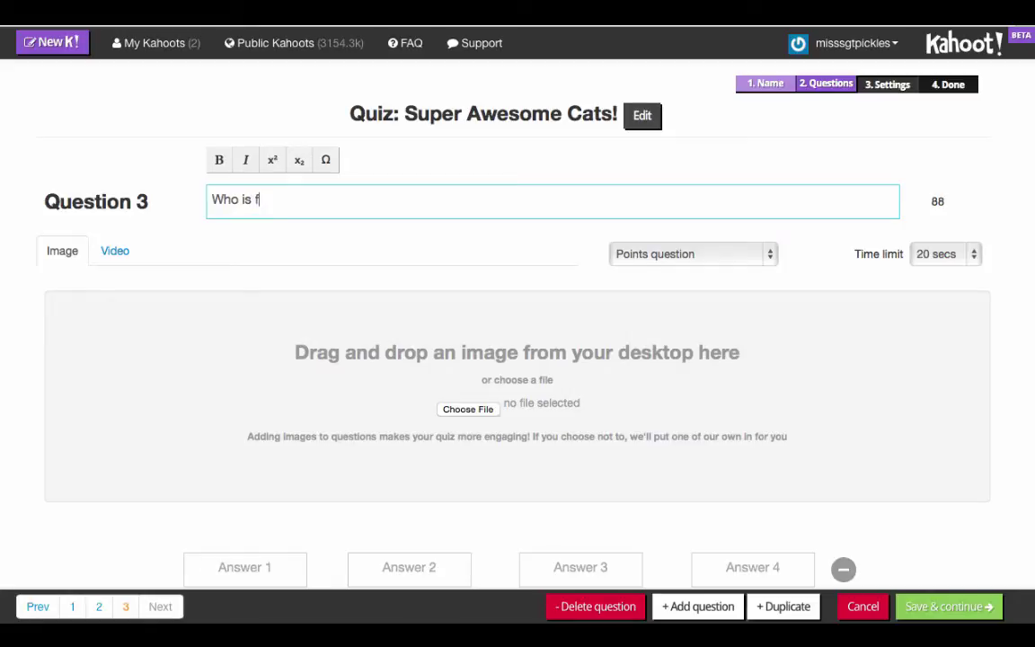
type("this fantastic creature?")
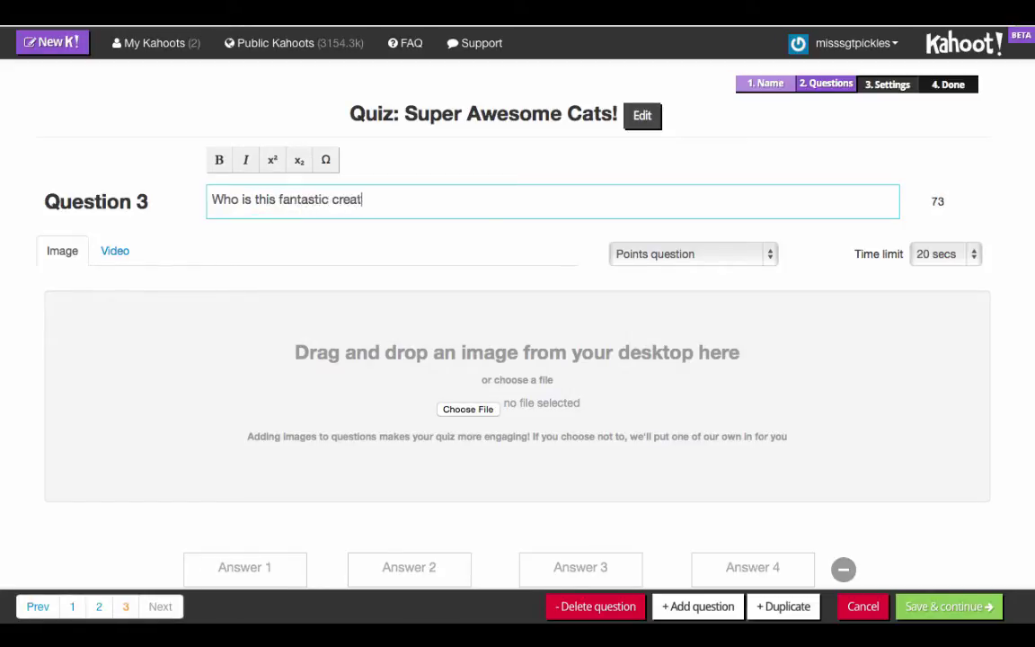
left_click(117, 251)
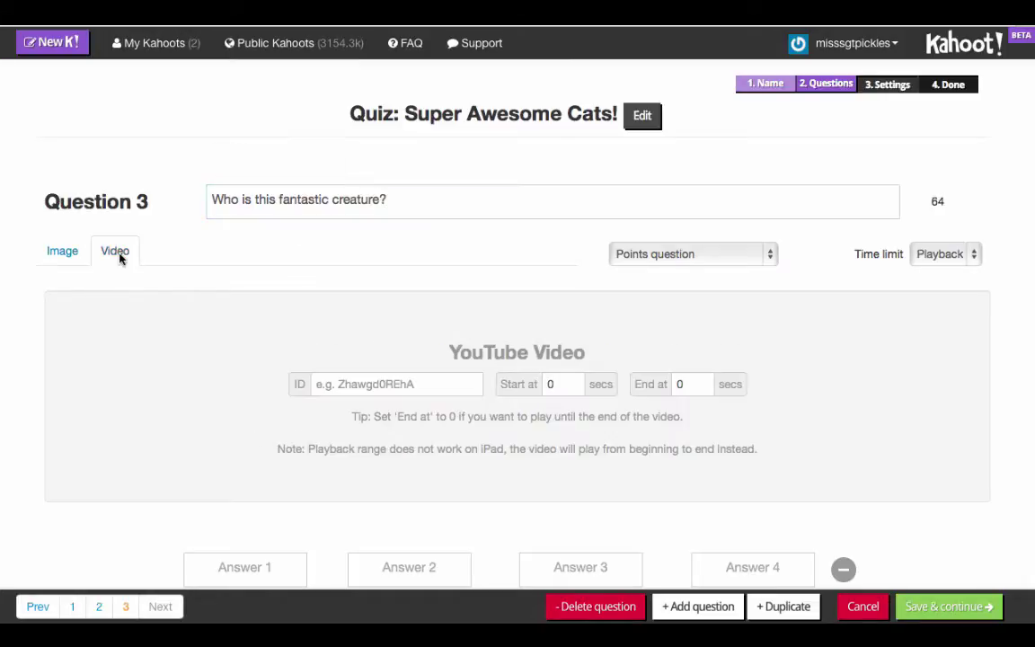
left_click(359, 383)
key("ctrl+v")
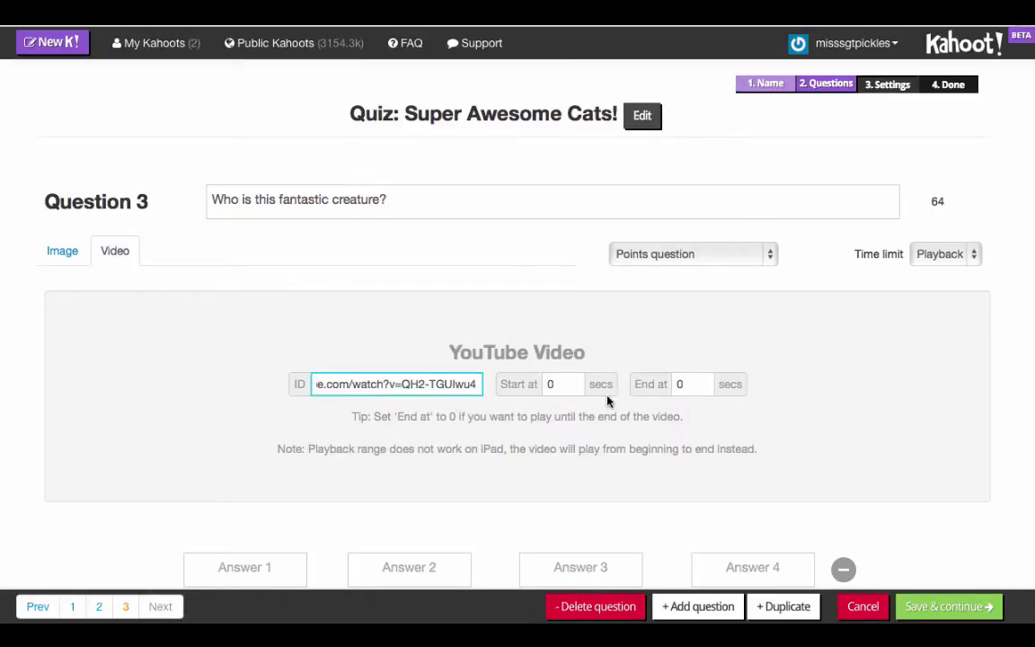
left_click(578, 386)
key("BackSpace")
type("4")
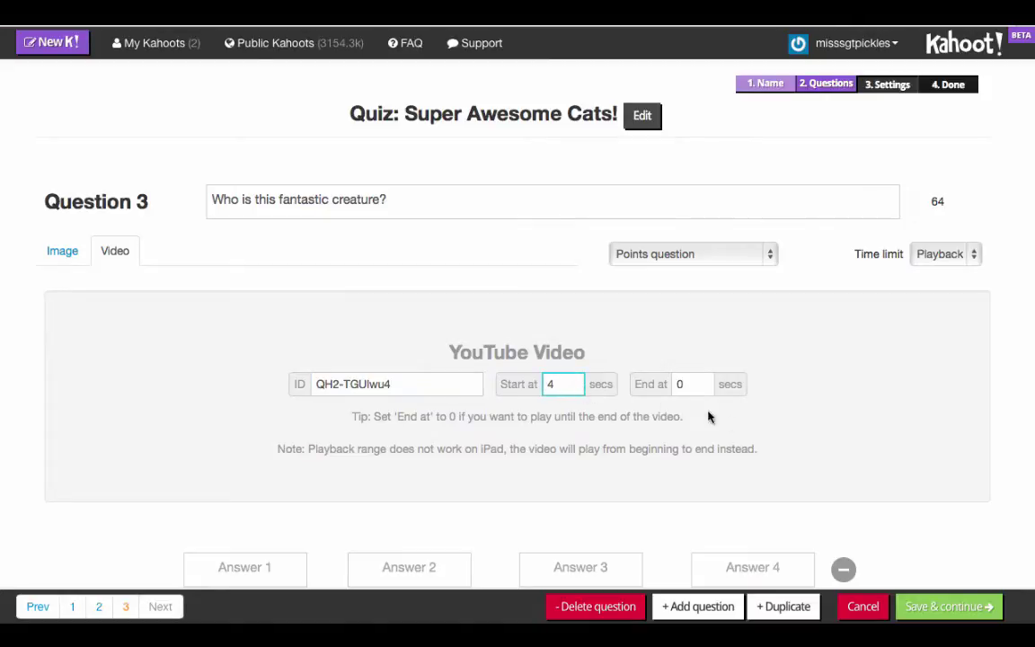
scroll(821, 461, "down", 1)
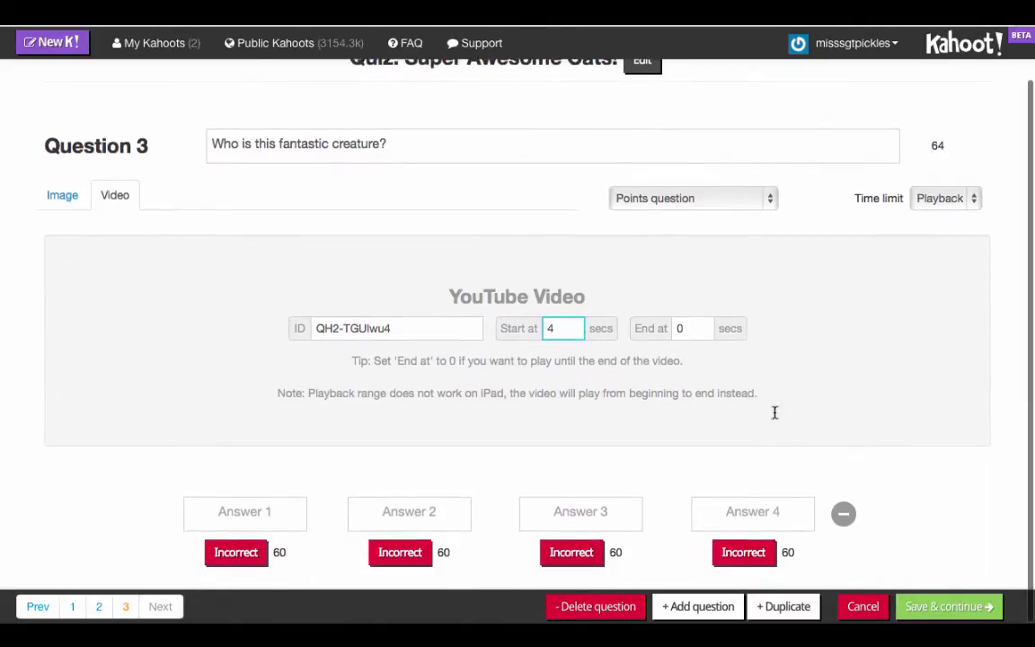
- Enter answers Garfield, Grumpy Cat, Nyan Cat and Lil Bub, marking Nyan Cat correct
left_click(265, 509)
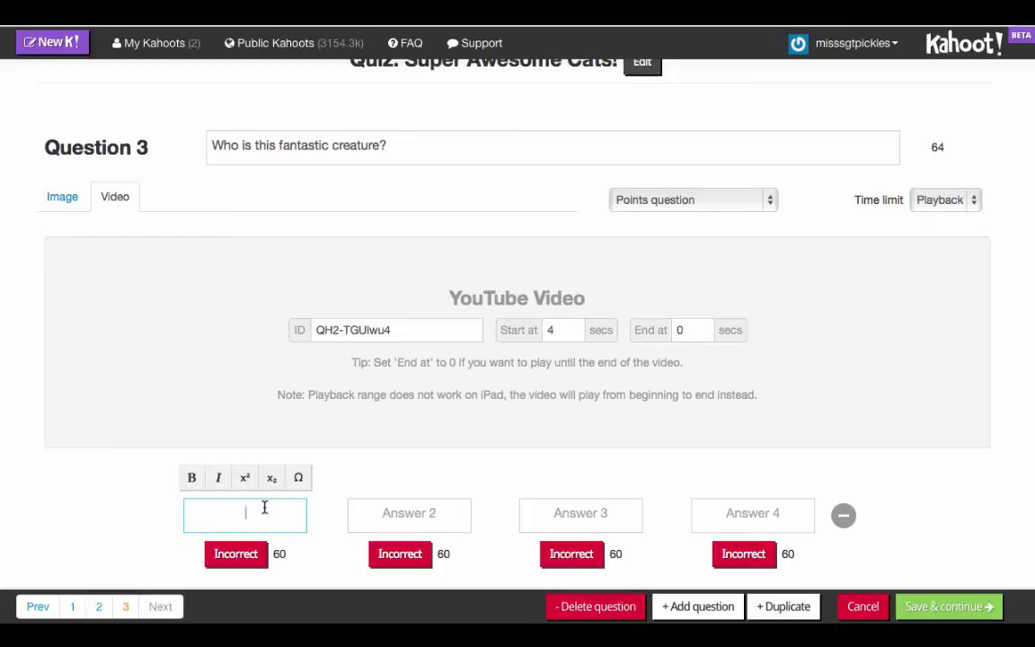
type("Garfield")
key("Tab")
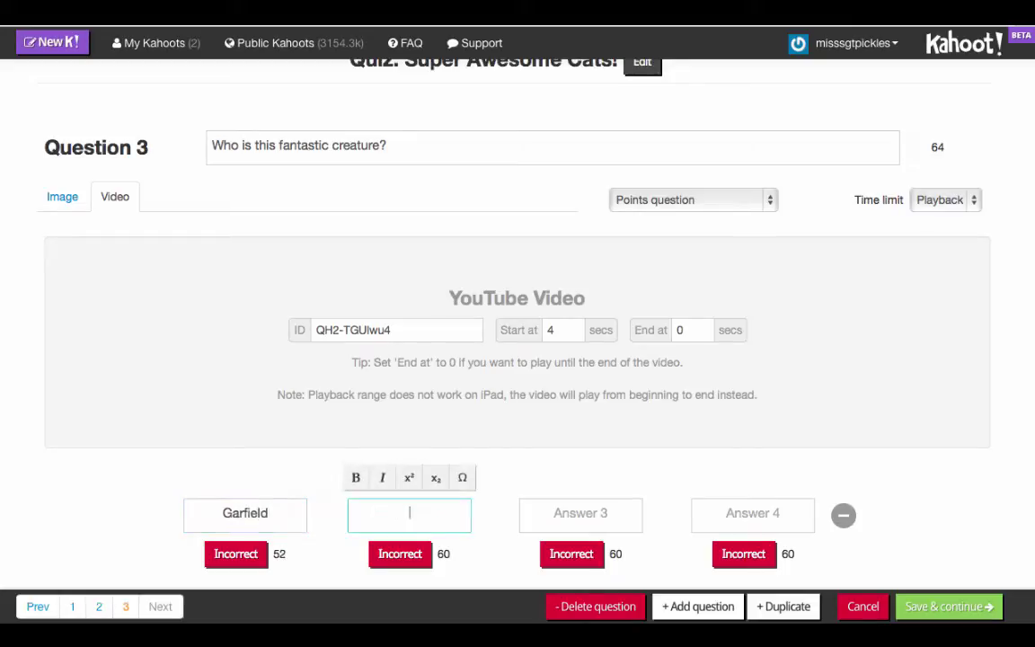
type("Grumpy Cat")
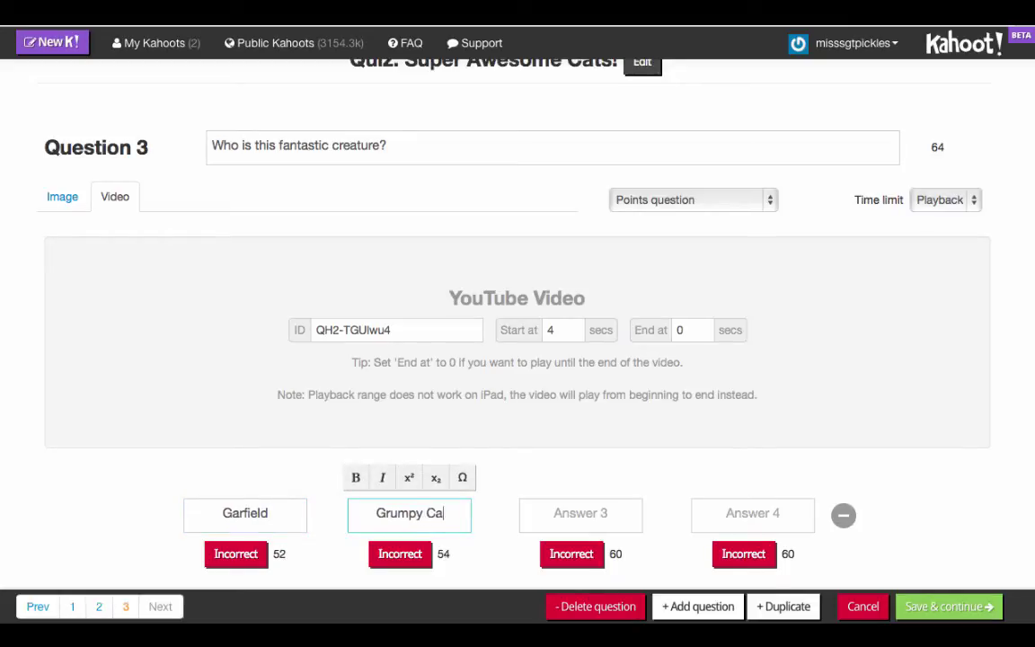
key("Tab")
type("Nyan Cat")
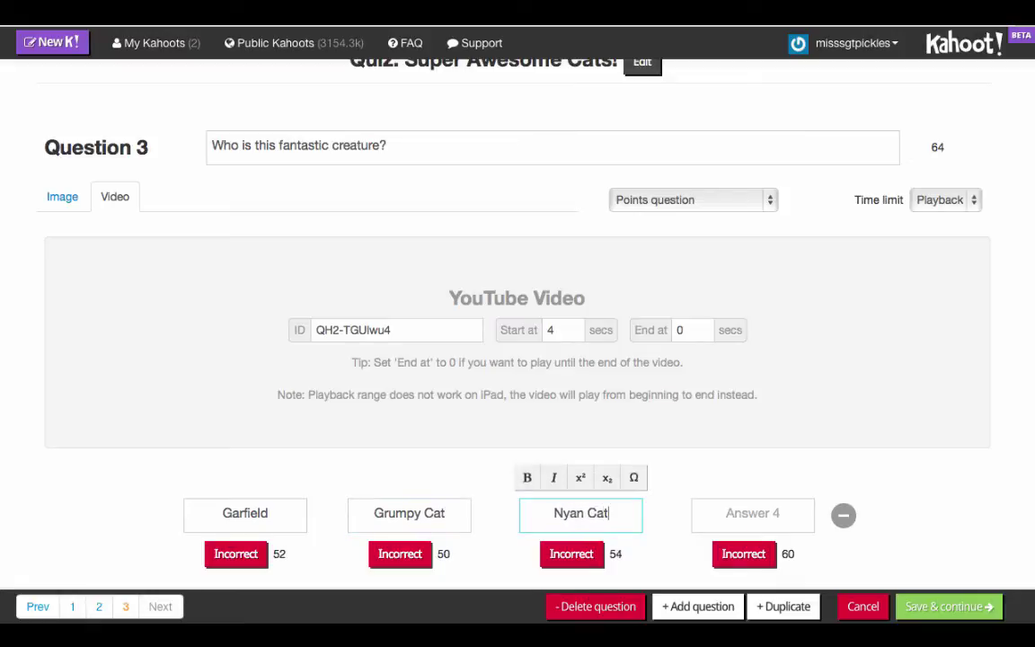
key("Tab")
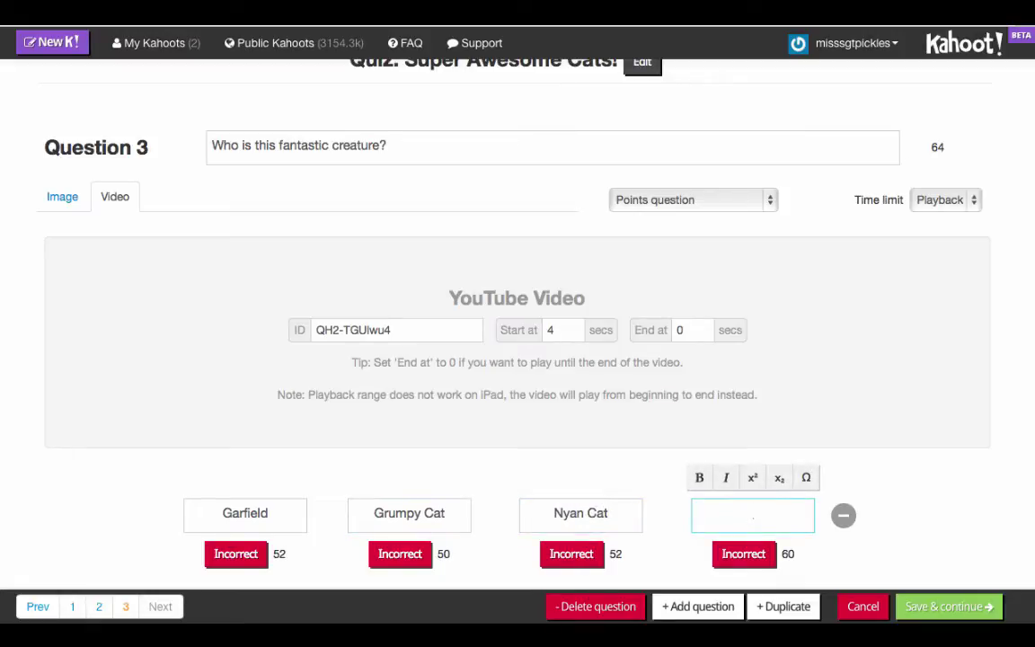
type("Lil Bub")
left_click(578, 565)
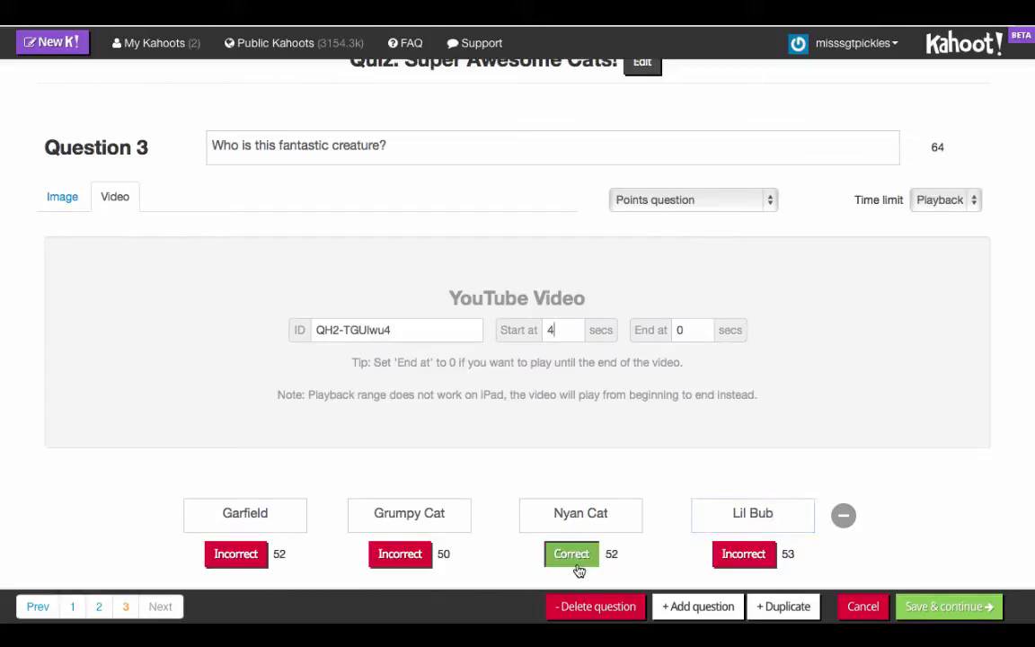
- Save the questions and drag question 3 to the top of the question list
left_click(945, 608)
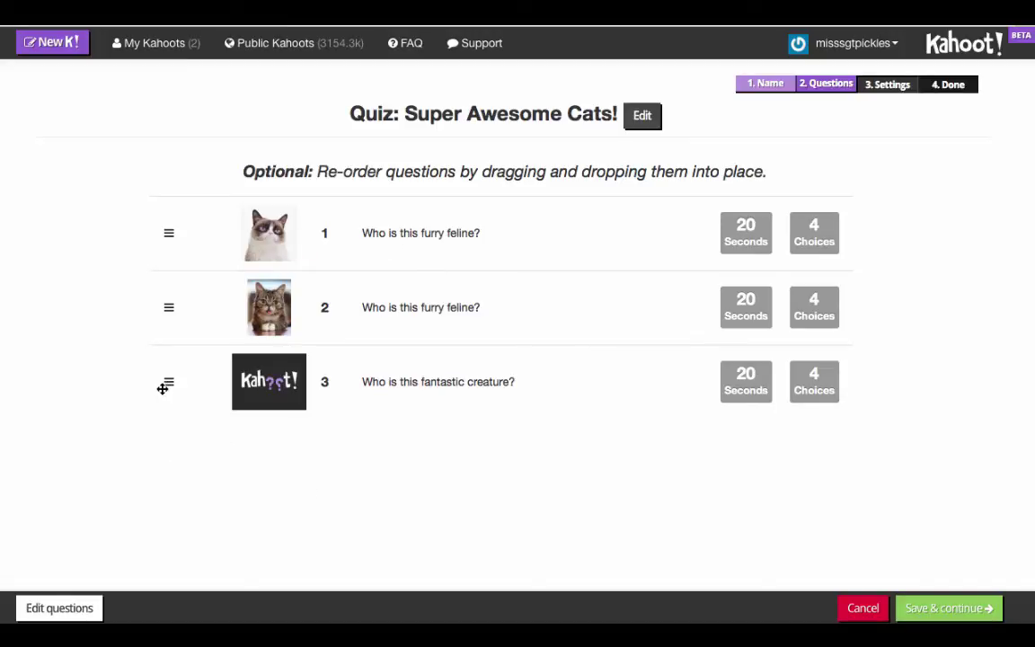
left_click_drag(165, 384, 199, 432)
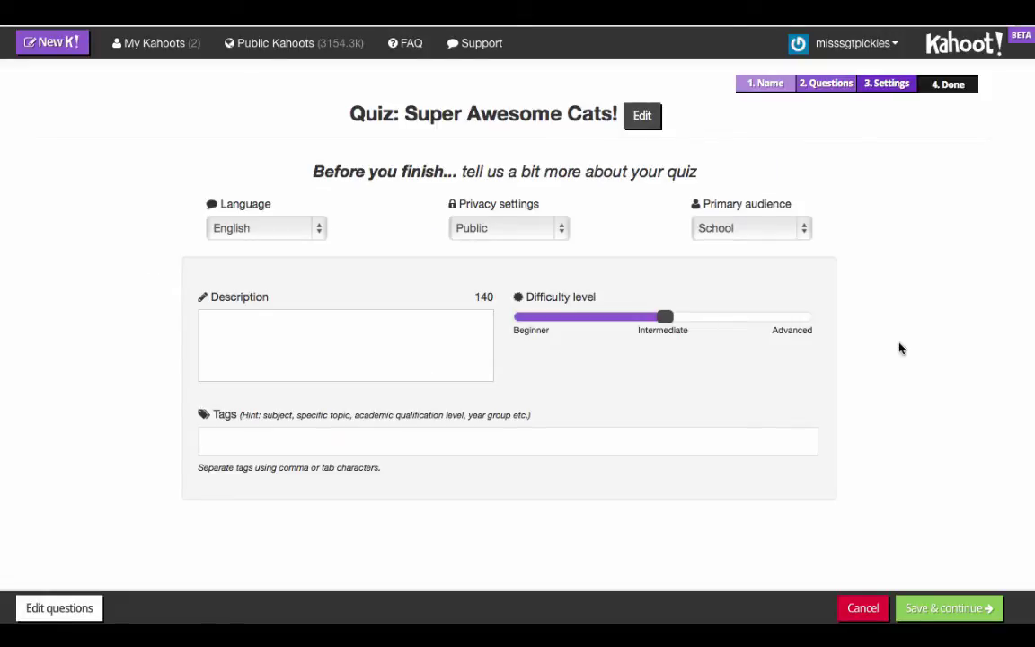
- Keep English language, Public privacy and School audience, and lower difficulty to Beginner
left_click(300, 234)
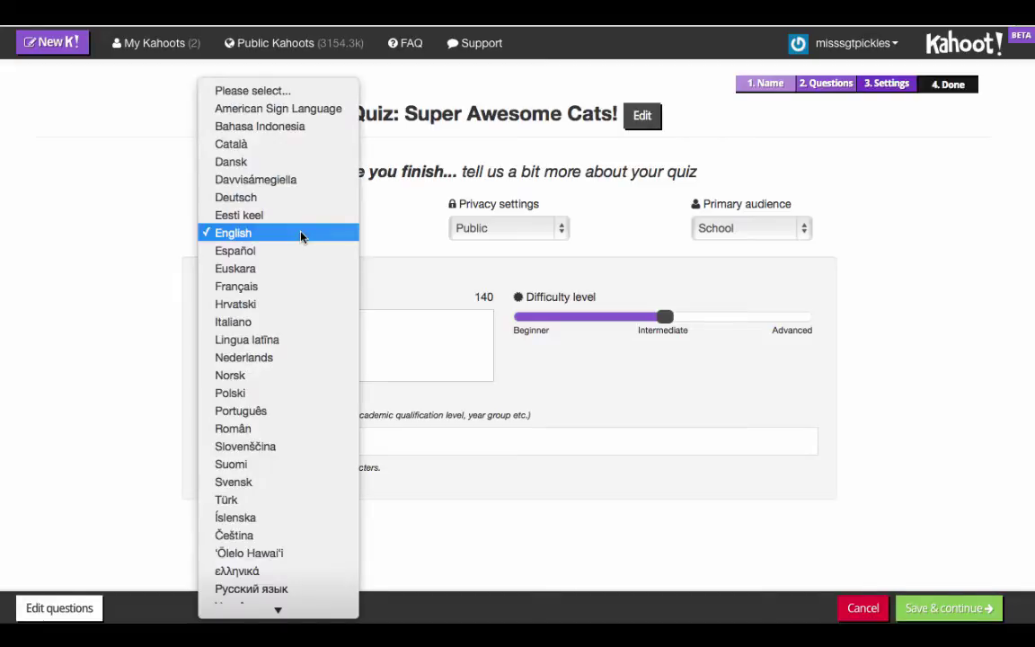
left_click(301, 233)
left_click(559, 237)
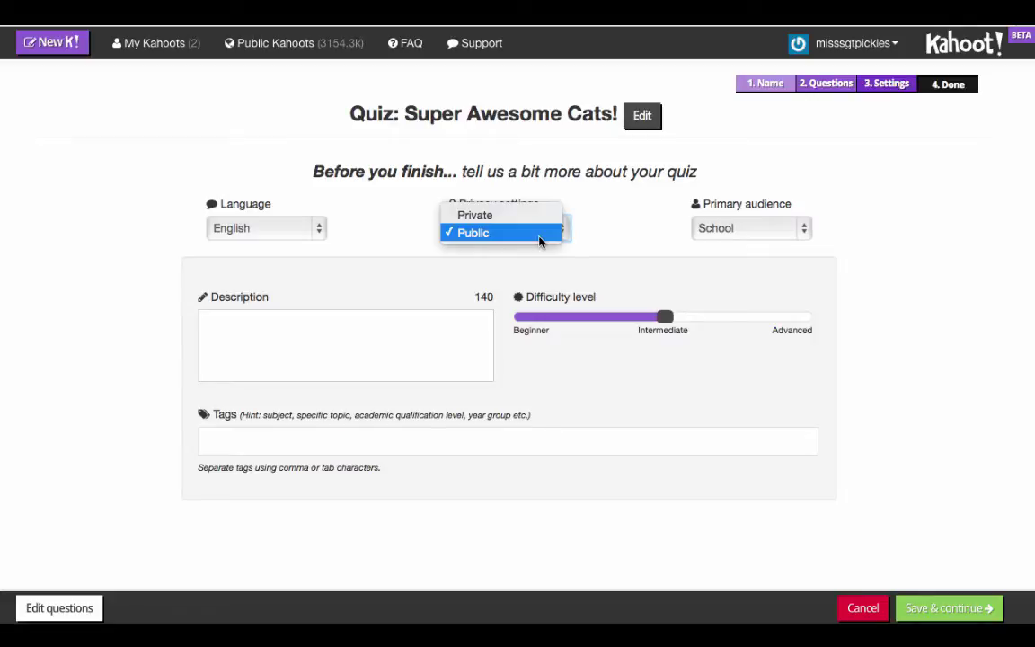
left_click(540, 239)
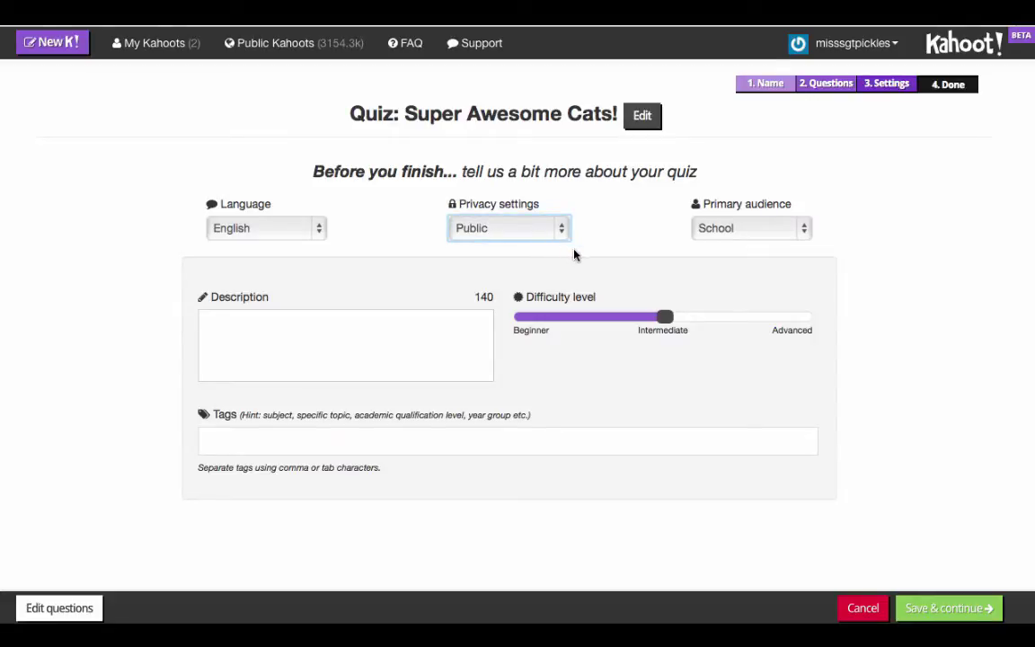
left_click(780, 240)
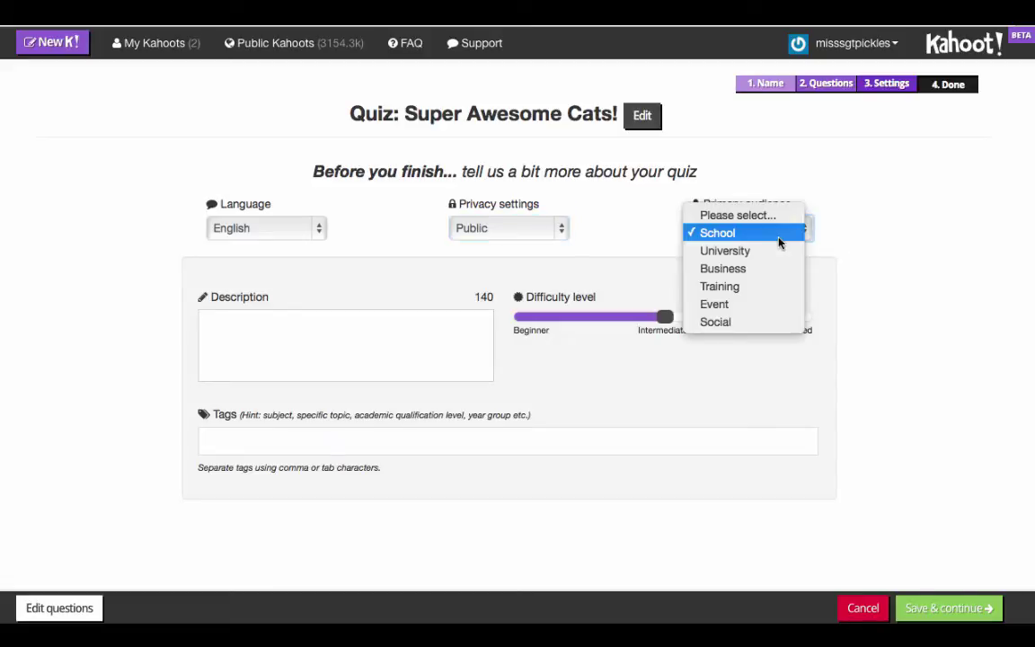
left_click(780, 237)
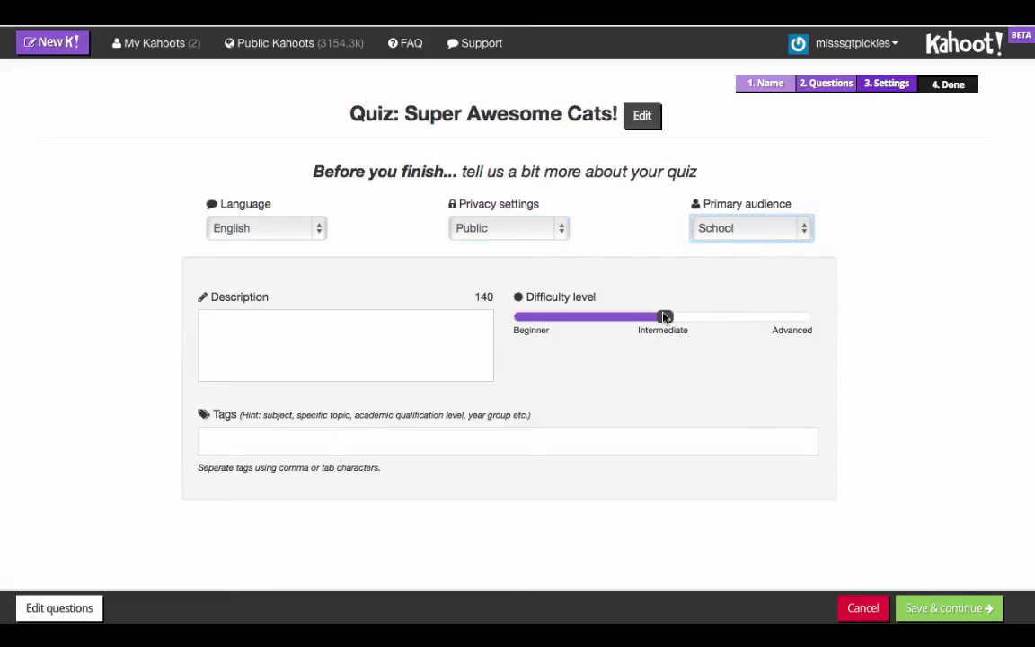
left_click_drag(666, 318, 515, 317)
- Add the description 'Introductory Cat Kahoot!', start a 'Ca' tag, and save the settings
left_click(359, 341)
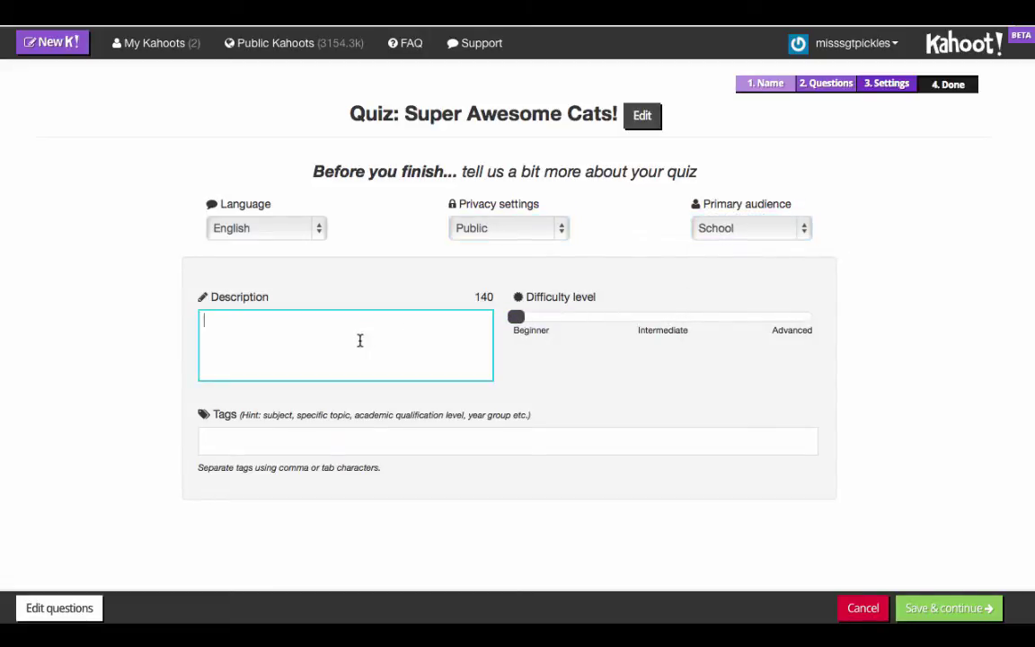
type("I")
type("ntoru")
key("BackSpace")
key("BackSpace")
key("BackSpace")
type("roductory Cat ")
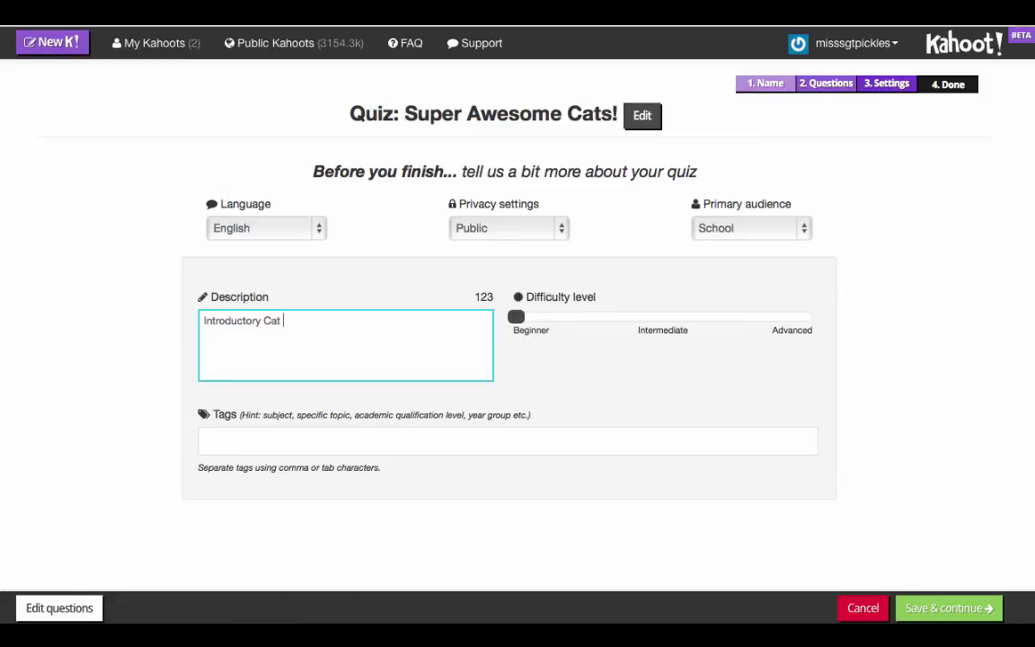
type("Kahoot!")
left_click(473, 438)
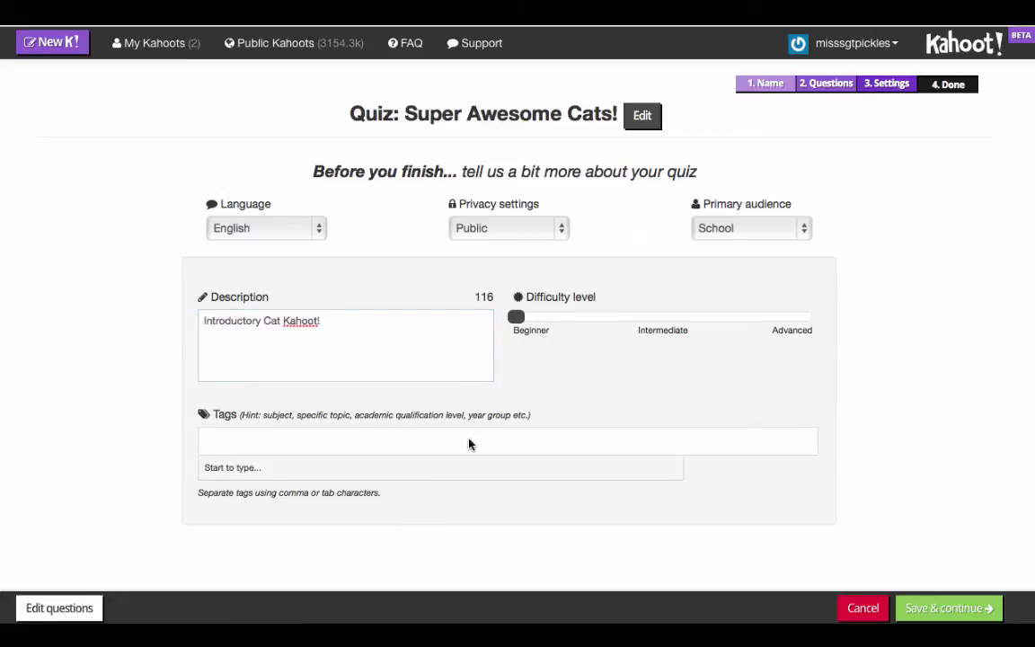
type("Ca")
left_click(990, 620)
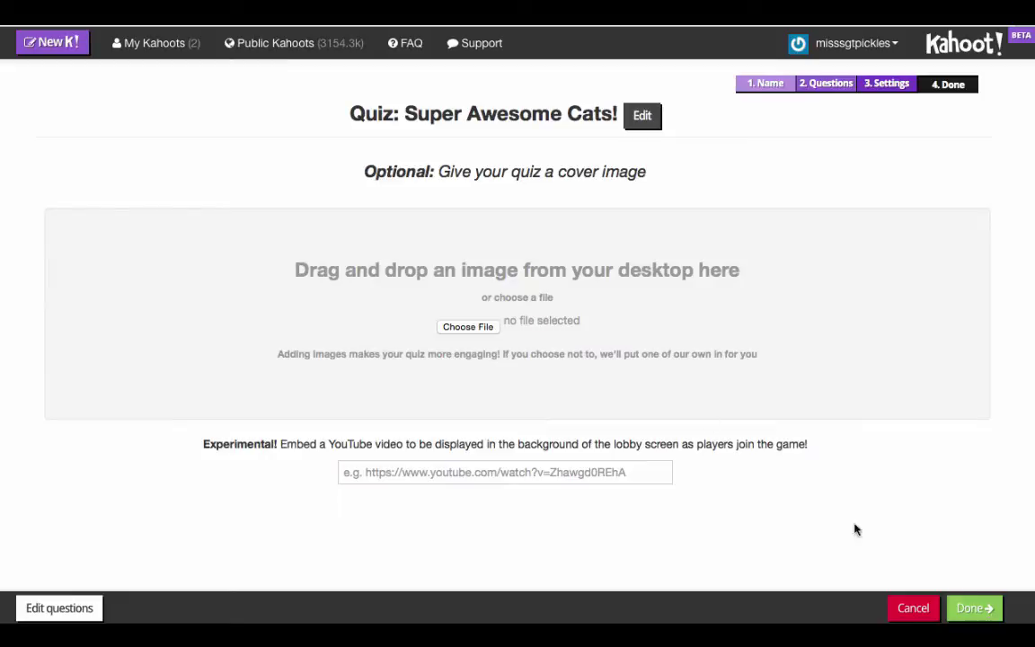
- Upload 1KMOtwEsLr-2.png from Downloads as the quiz cover image and finish the quiz
left_click(476, 328)
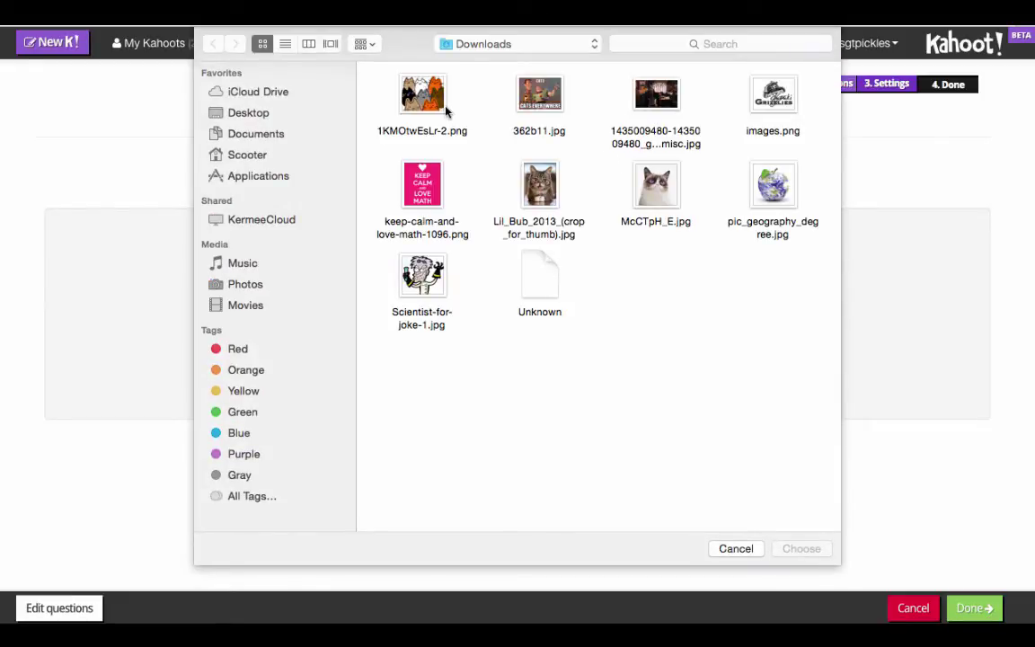
left_click(423, 97)
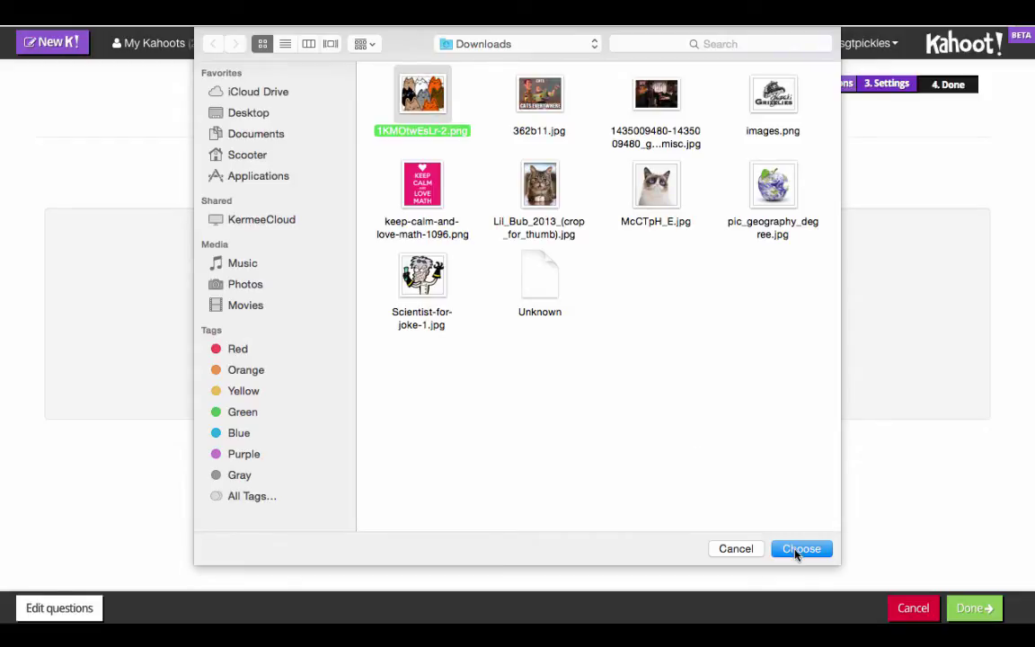
left_click(798, 549)
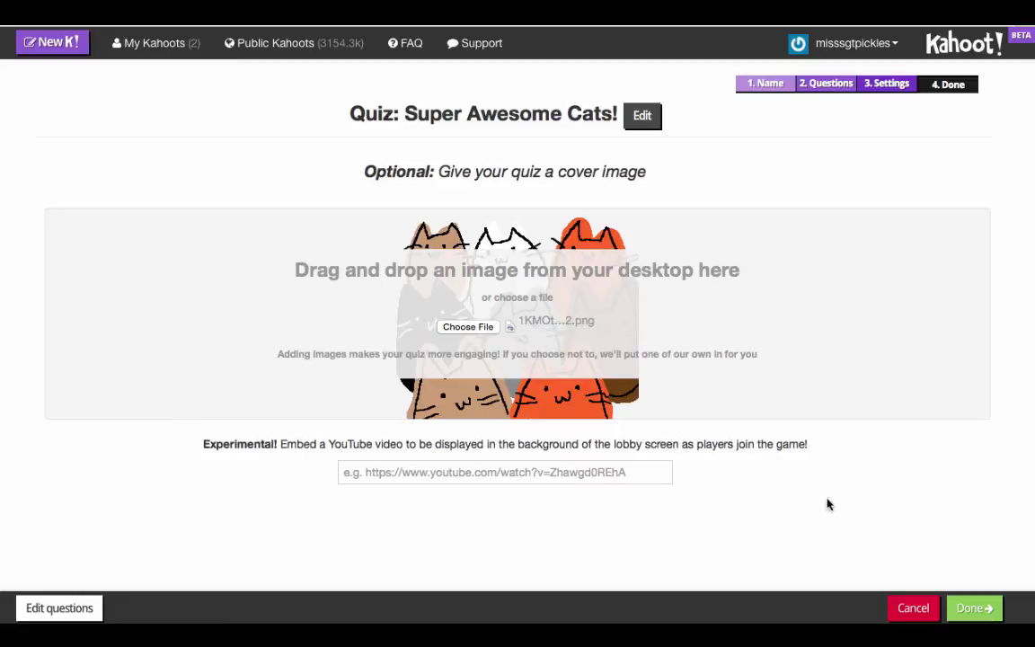
left_click(978, 610)
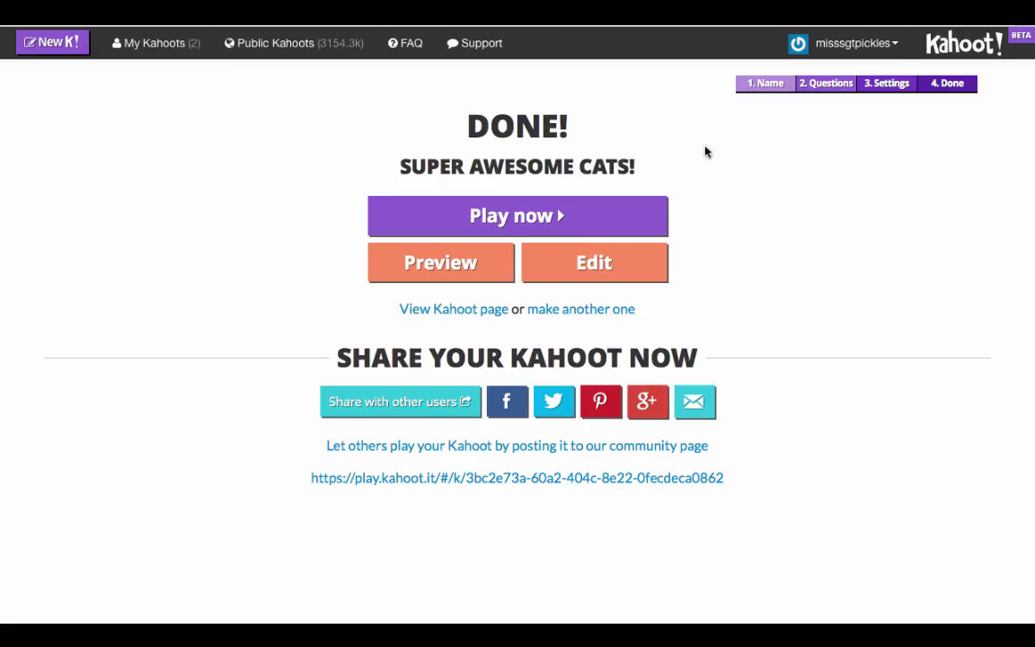
- Preview Super Awesome Cats! and launch a test game lobby with a join PIN
left_click(454, 262)
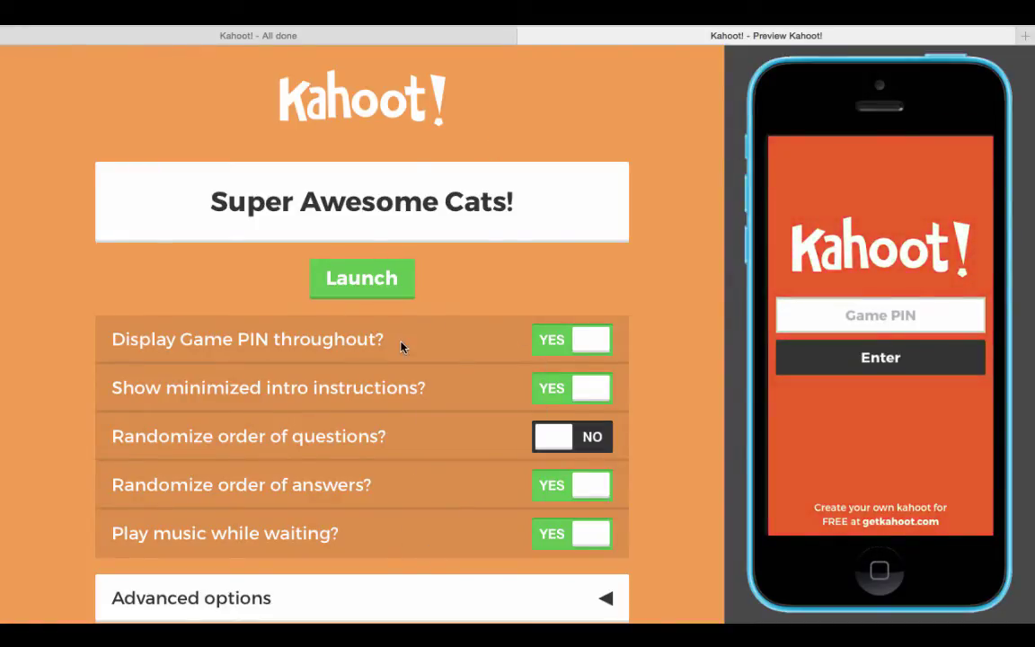
left_click(356, 289)
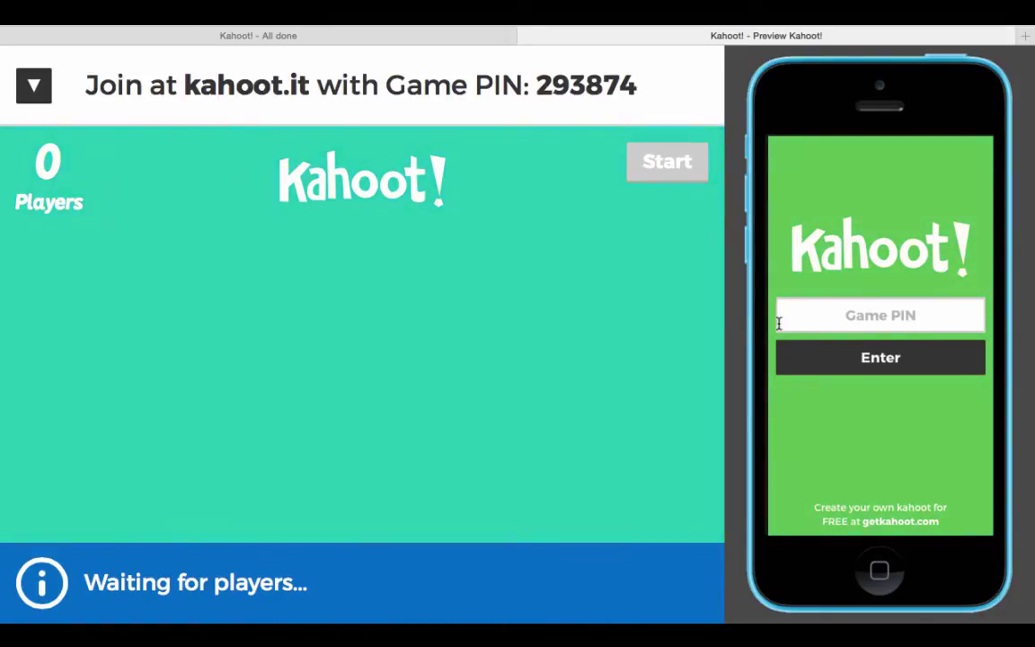
- Join the lobby from the phone preview using the game PIN and nickname 'misssgtpickles'
left_click(836, 318)
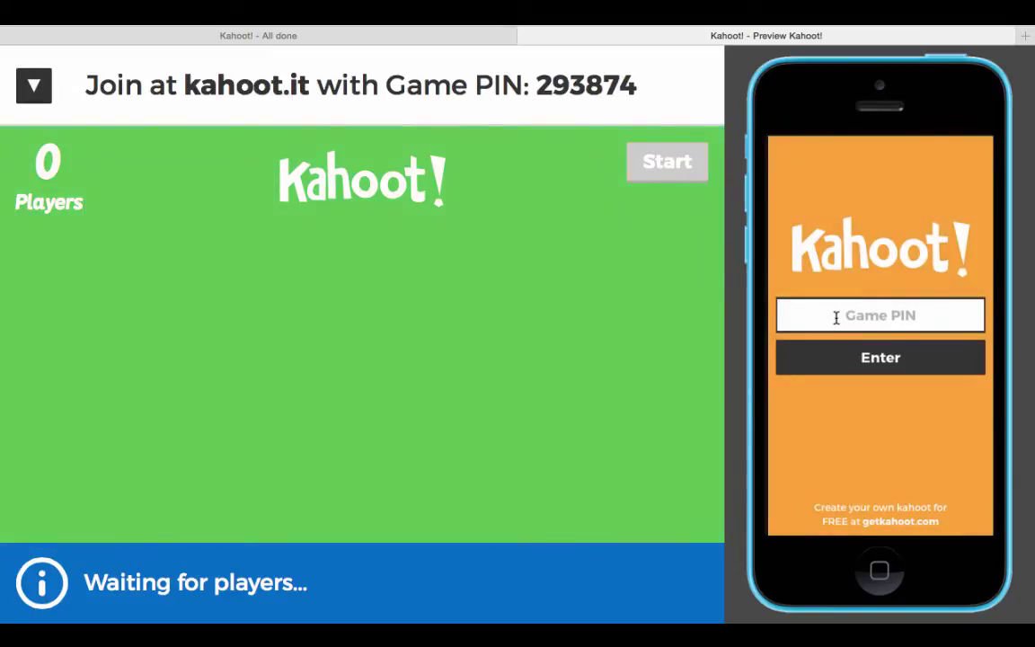
type("29")
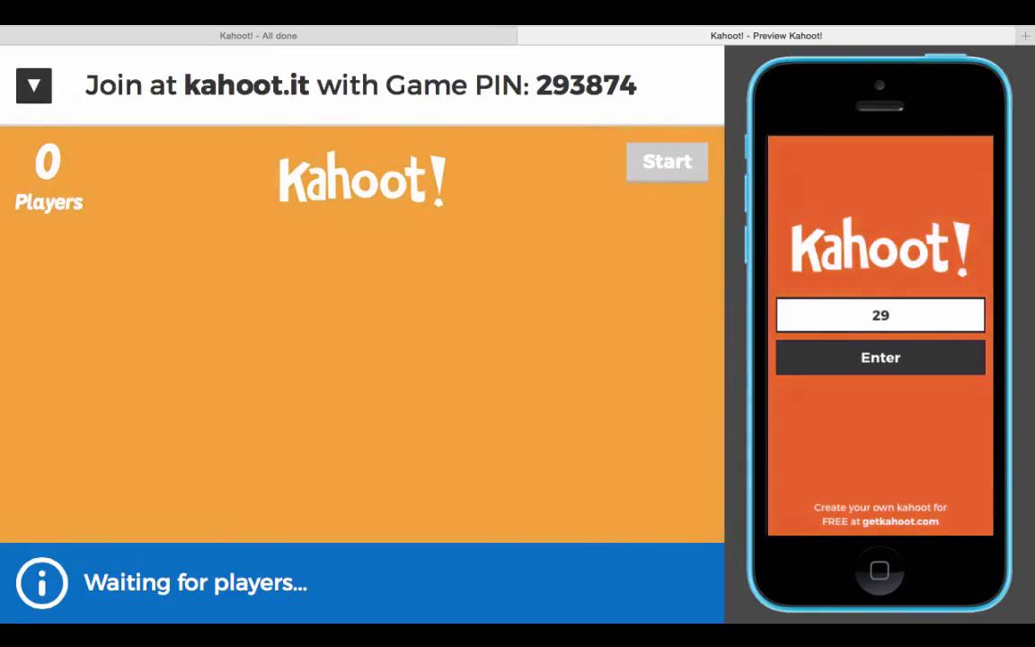
type("3874")
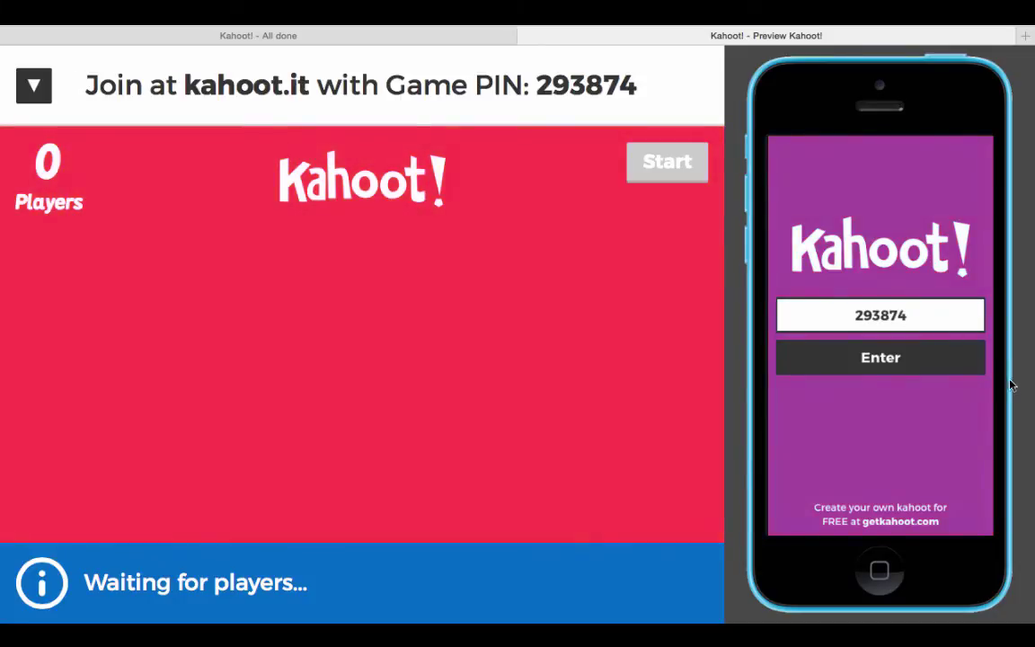
left_click(947, 362)
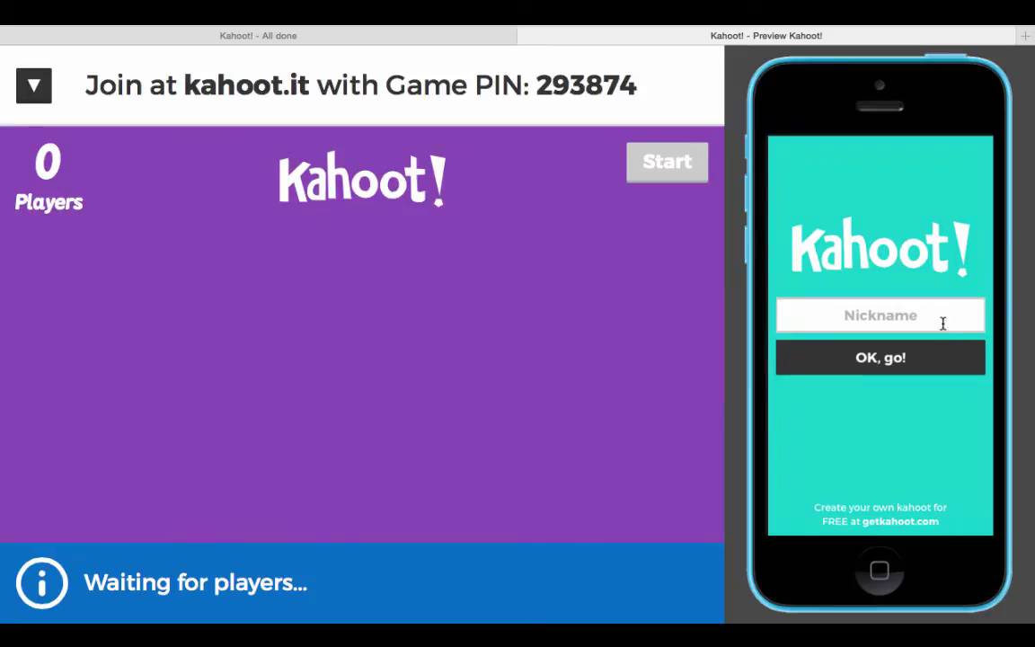
left_click(943, 319)
type("mis")
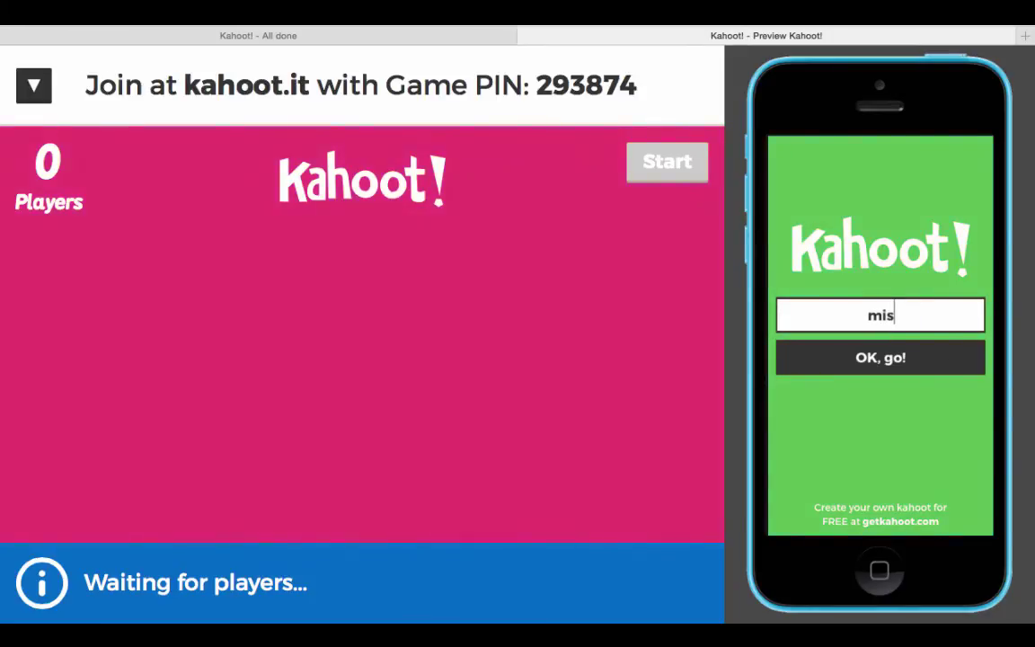
type("ssgtpickles")
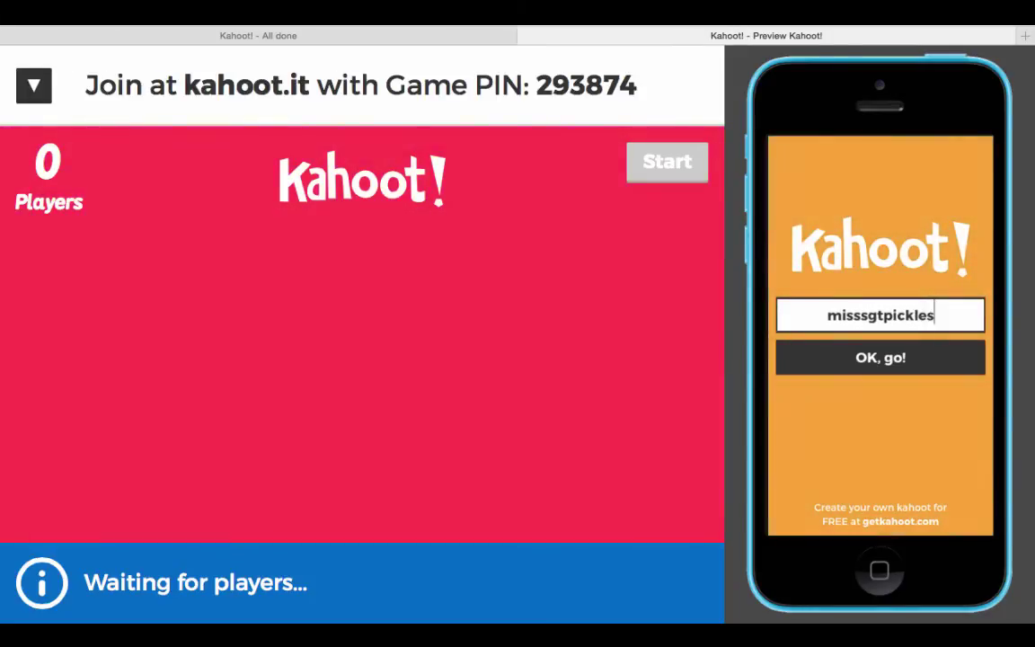
left_click(936, 365)
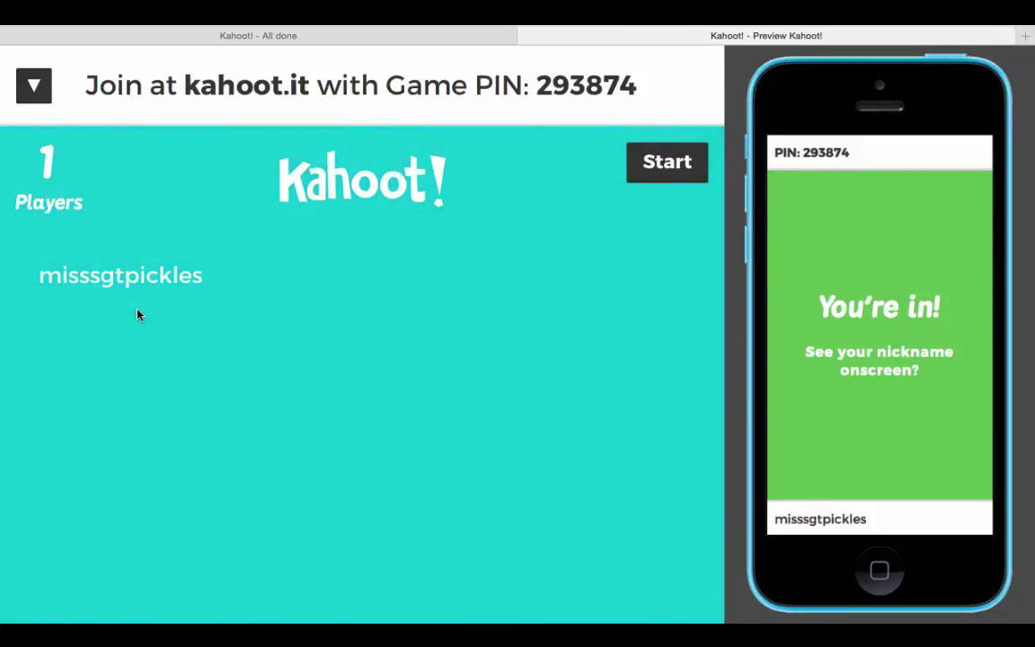
mouse_move(157, 287)
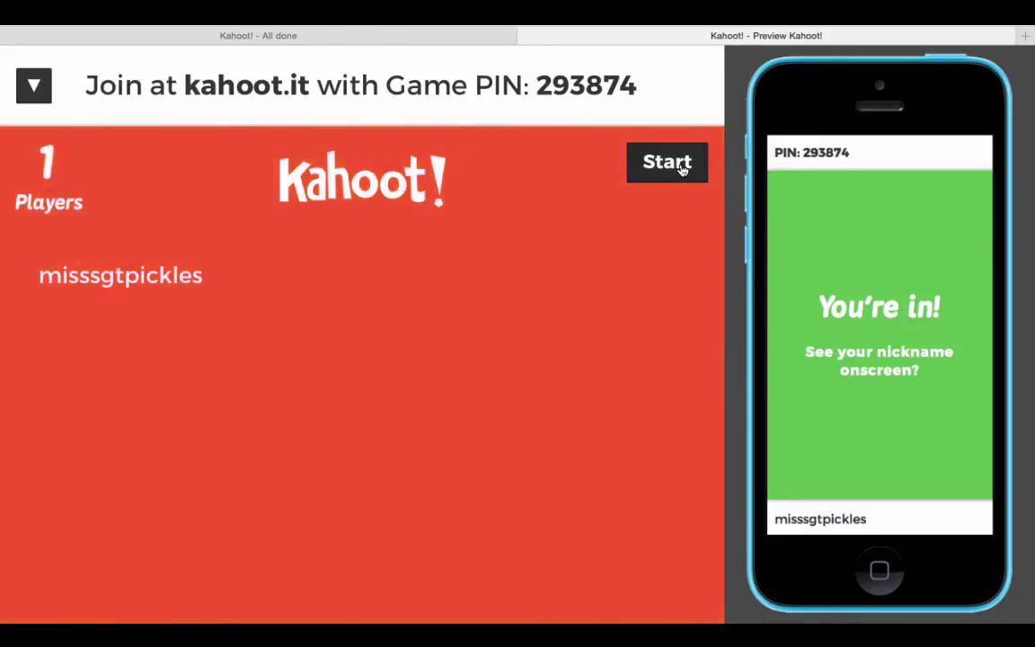
- Start the game and answer Grumpy Cat correctly for question one
left_click(681, 168)
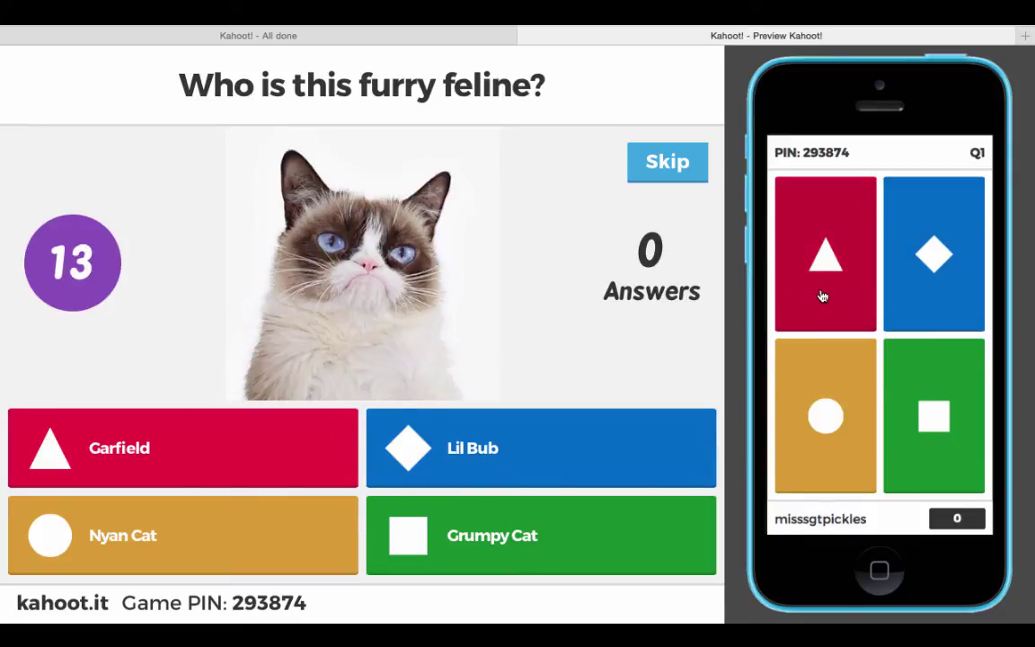
left_click(933, 416)
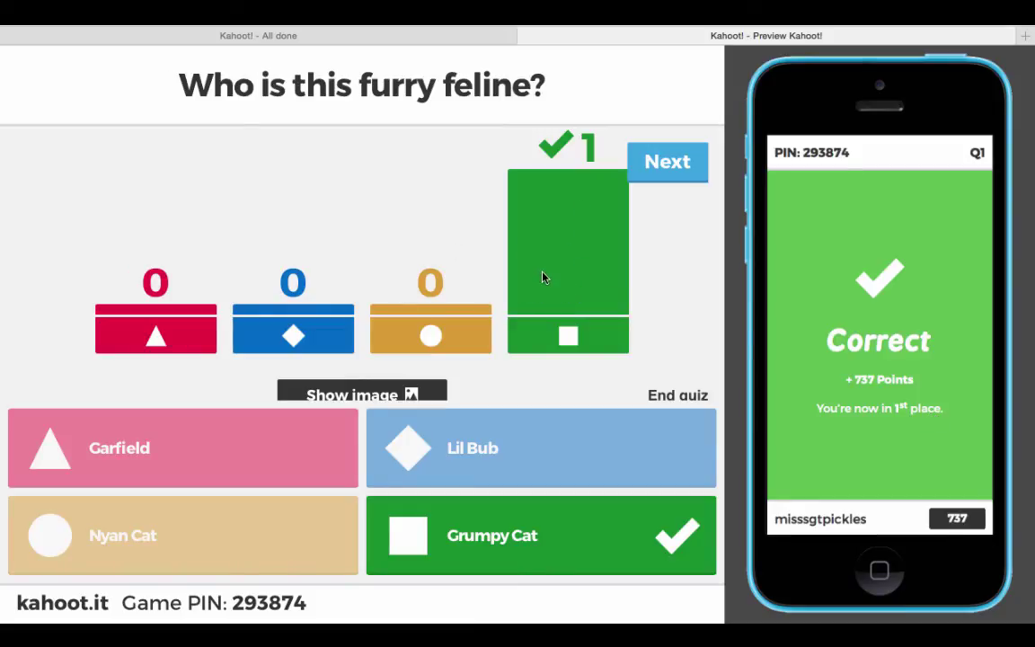
left_click(661, 163)
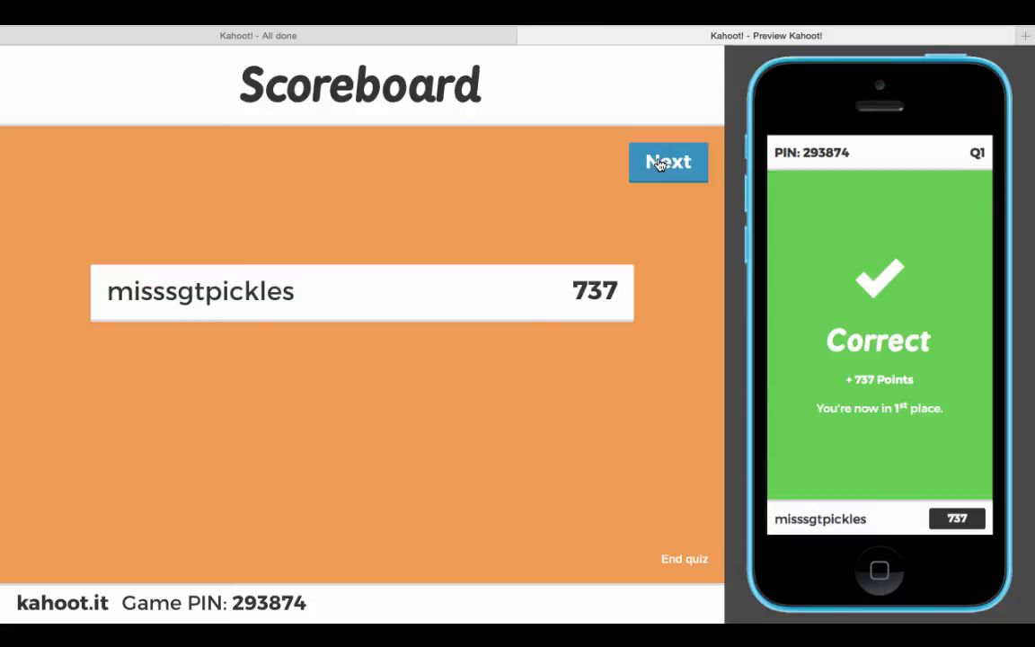
left_click(661, 162)
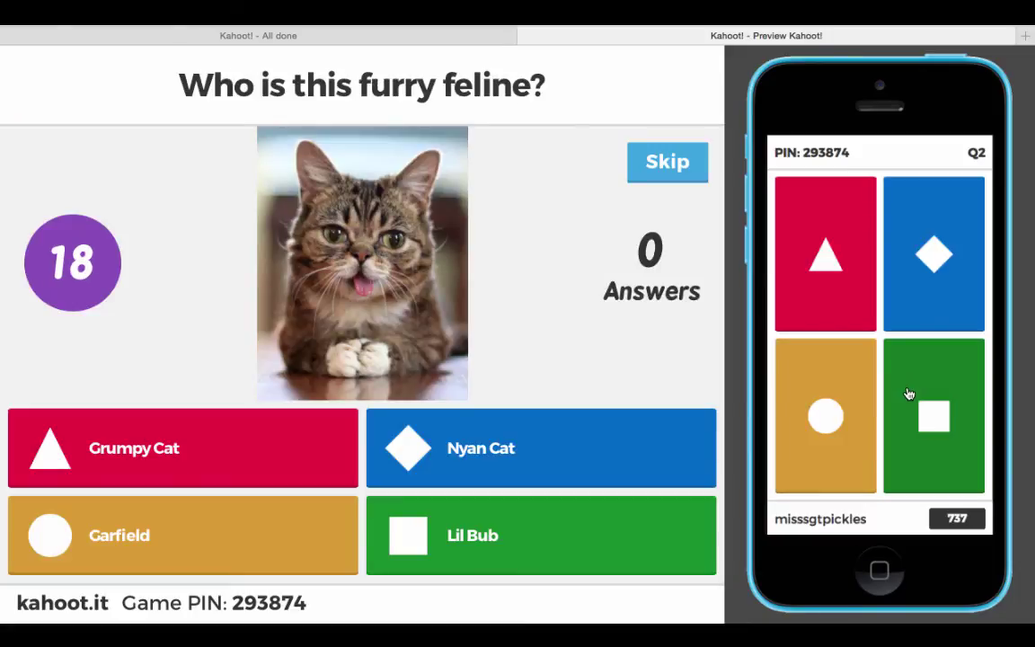
- Answer Lil Bub and Nyan Cat for questions two and three, then end the game
left_click(910, 394)
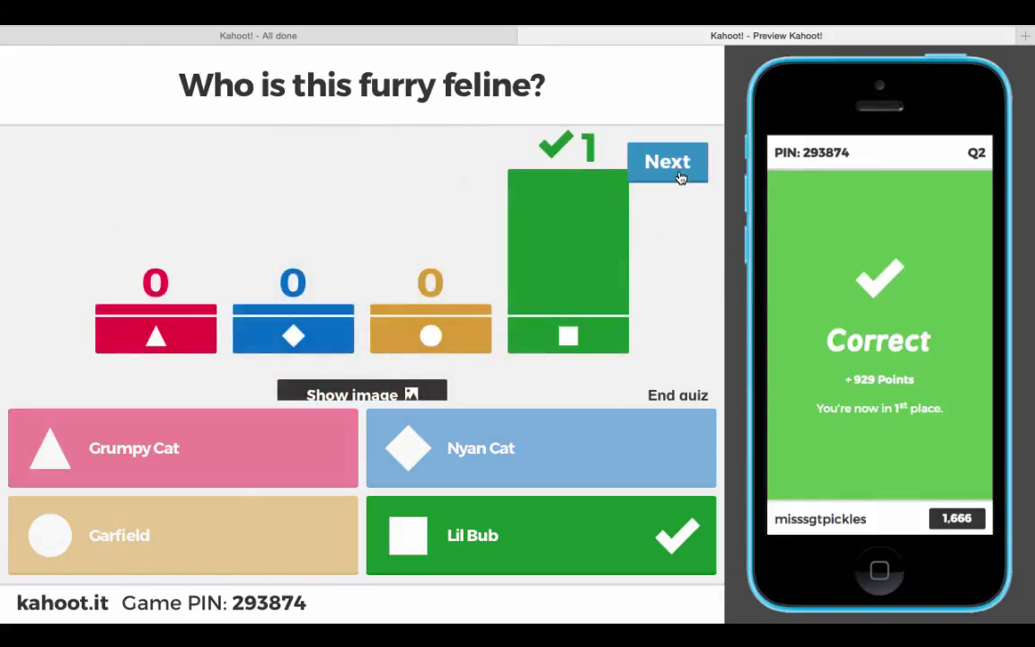
left_click(680, 177)
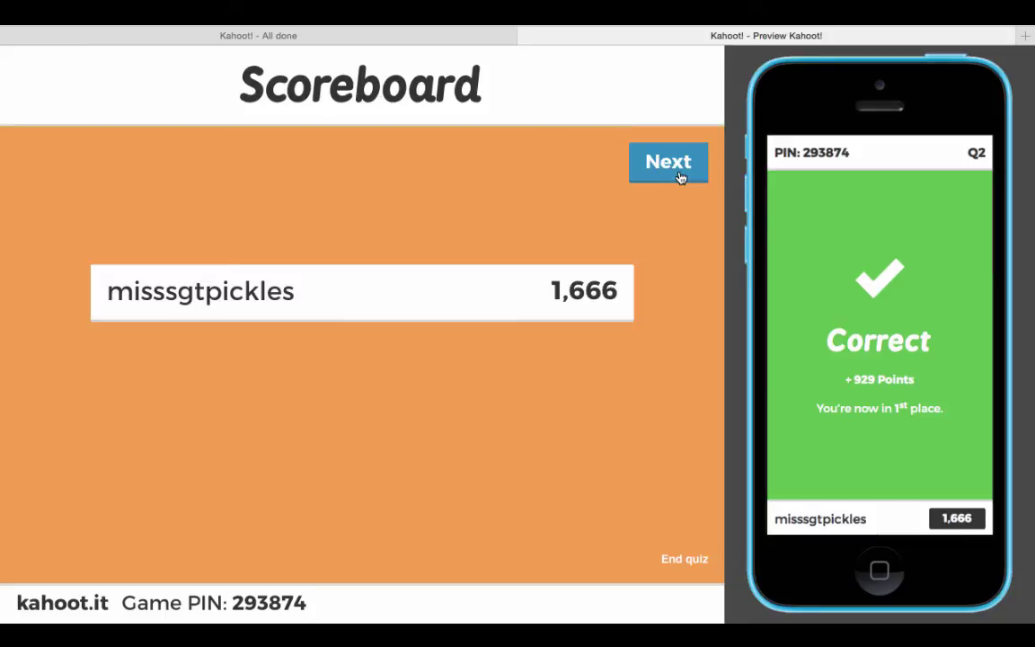
left_click(681, 177)
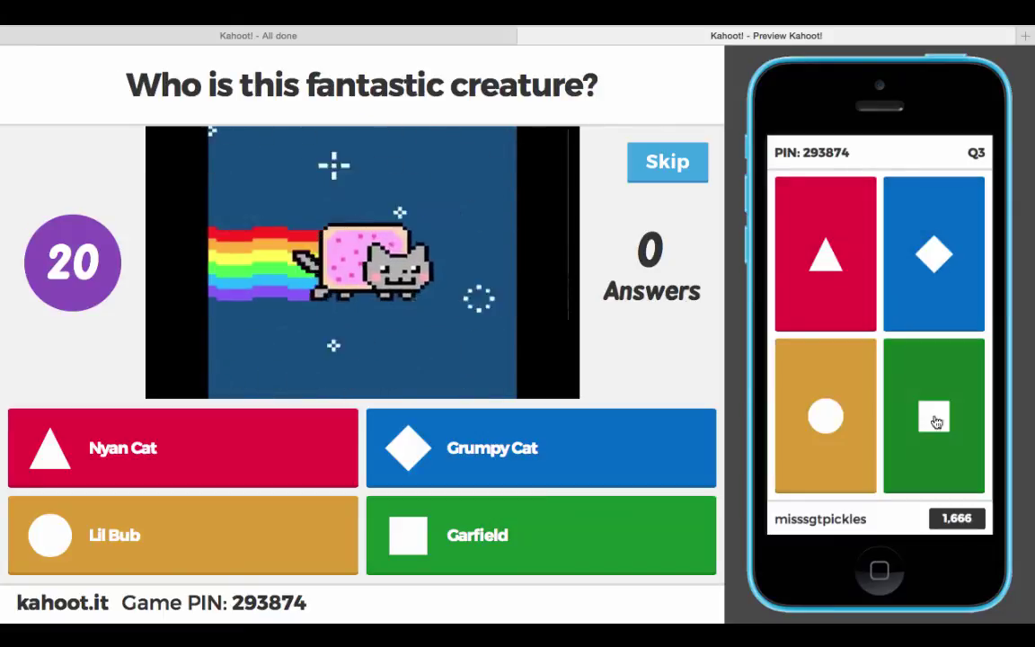
left_click(826, 259)
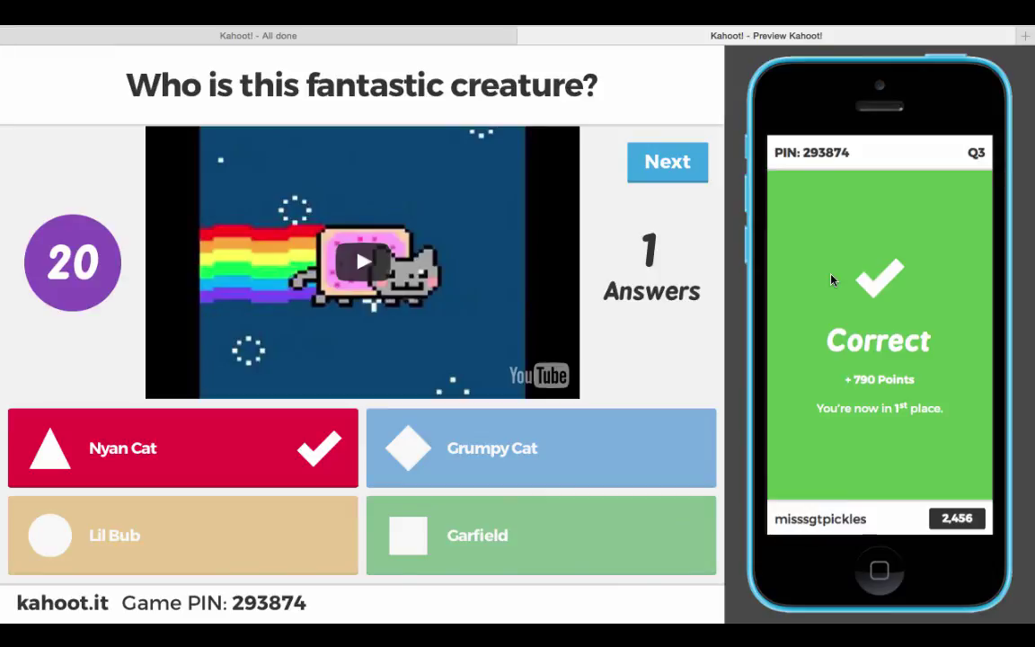
left_click(686, 170)
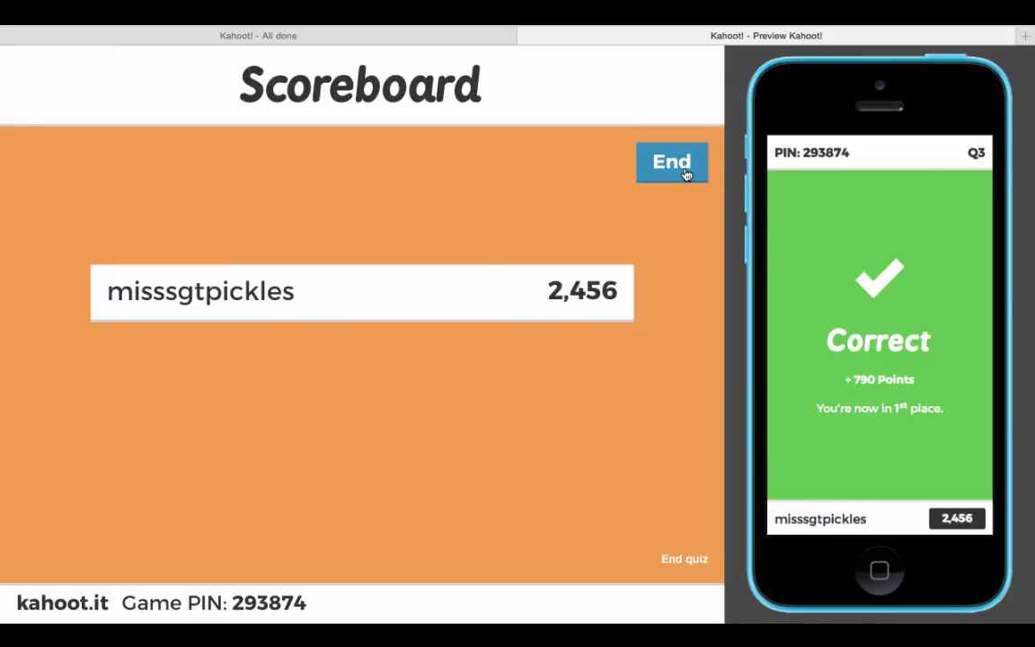
left_click(686, 170)
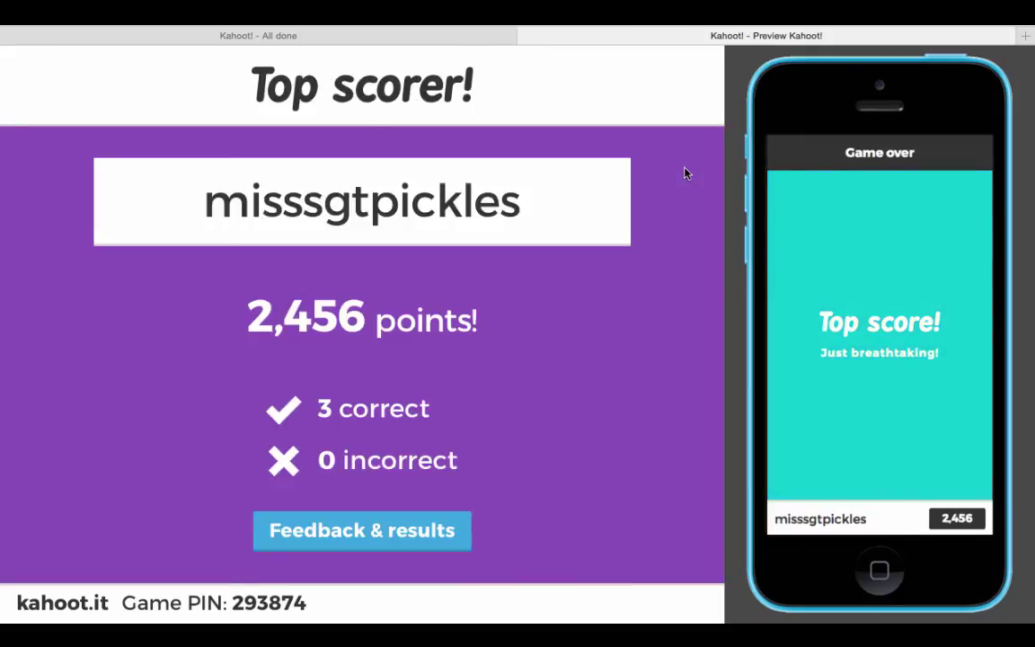
- Give the quiz five stars, thumbs-up for learning and recommending, and a happy face
left_click(349, 526)
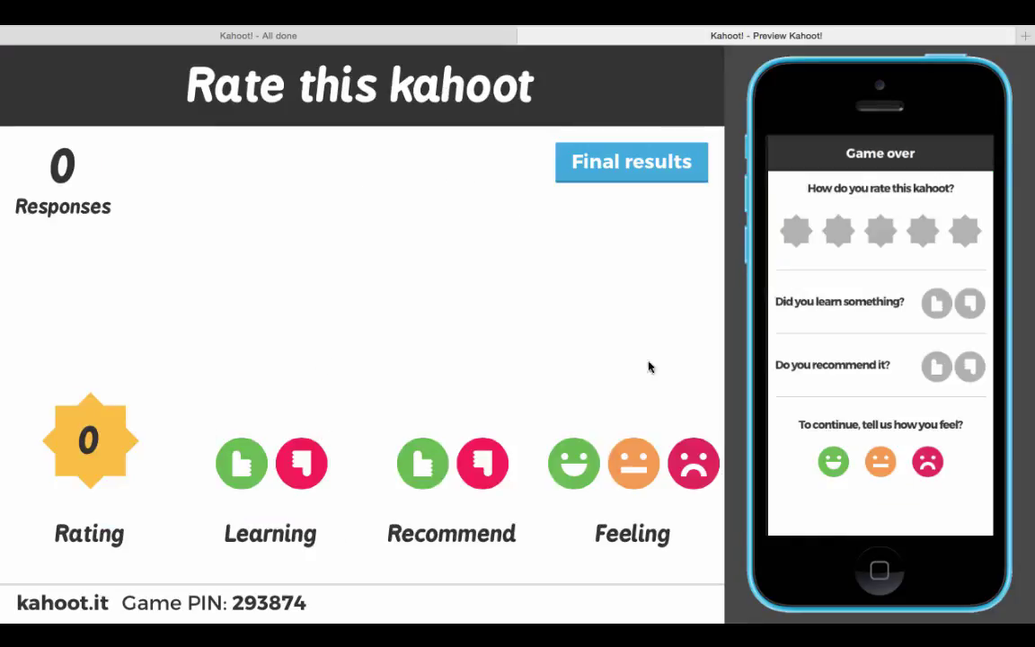
left_click(967, 239)
left_click(936, 309)
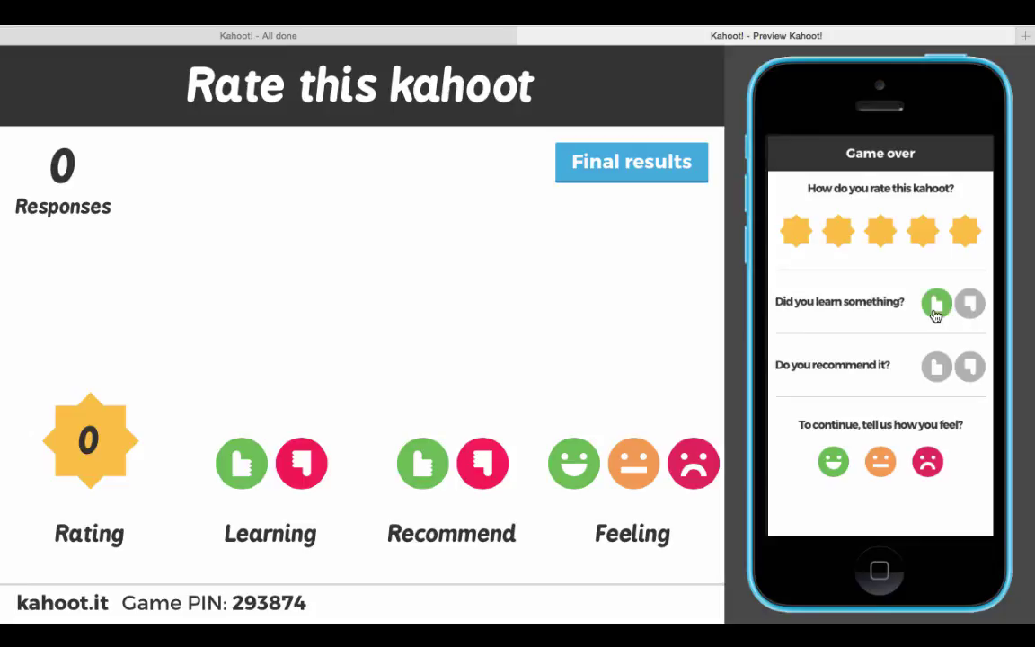
left_click(936, 365)
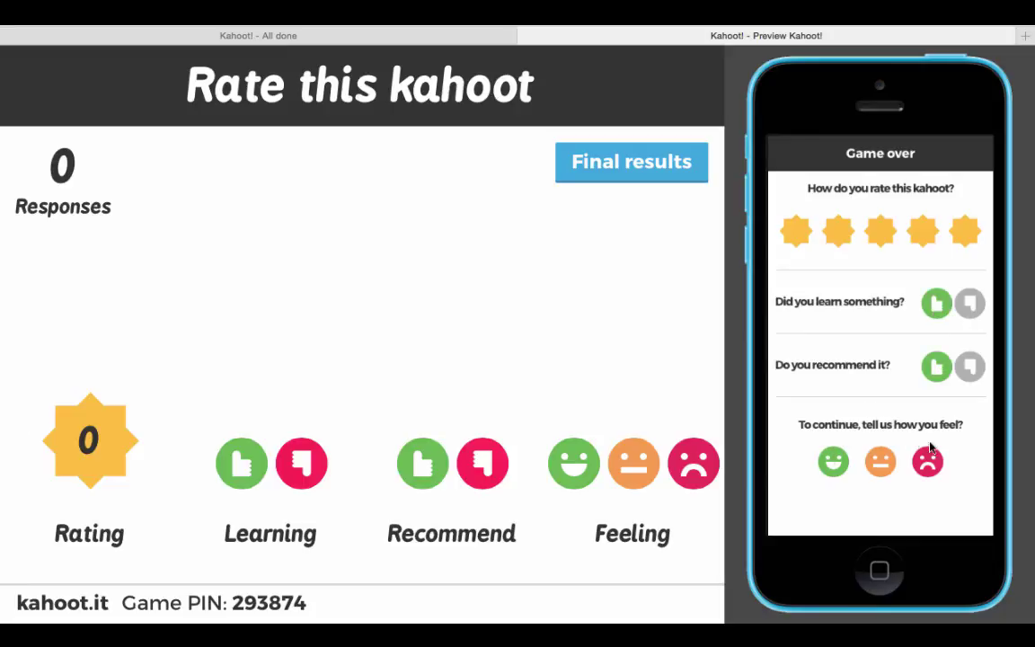
left_click(833, 461)
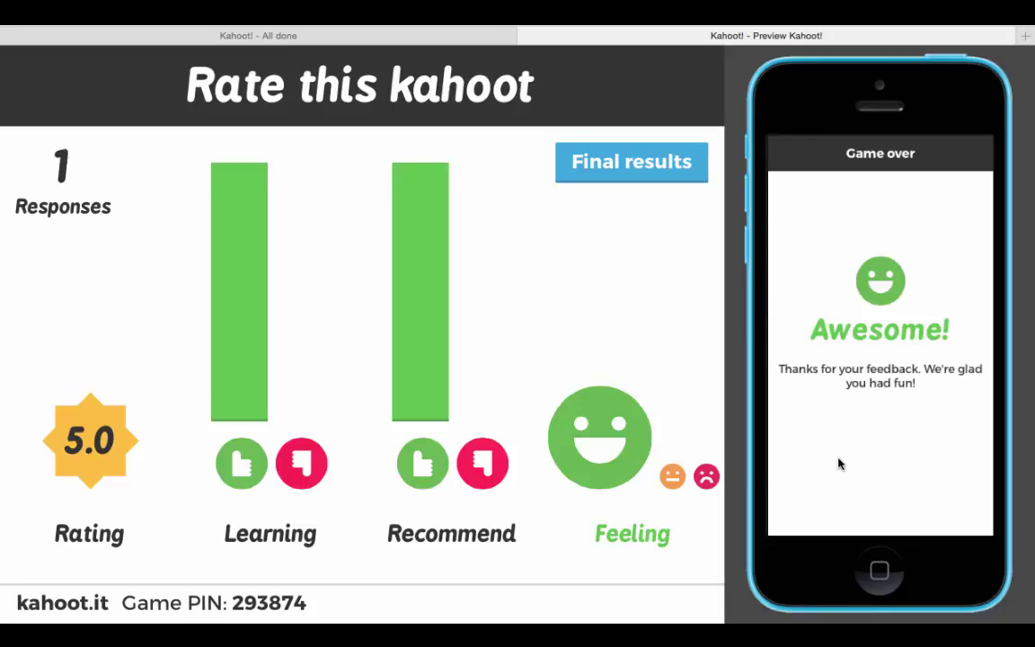